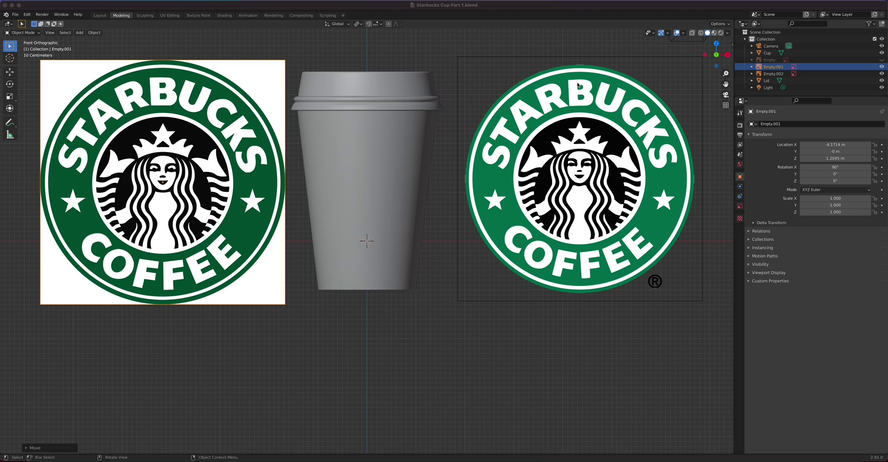
Delete the two Starbucks logo reference images on either side of the cup.
left_click(571, 301)
key("Delete")
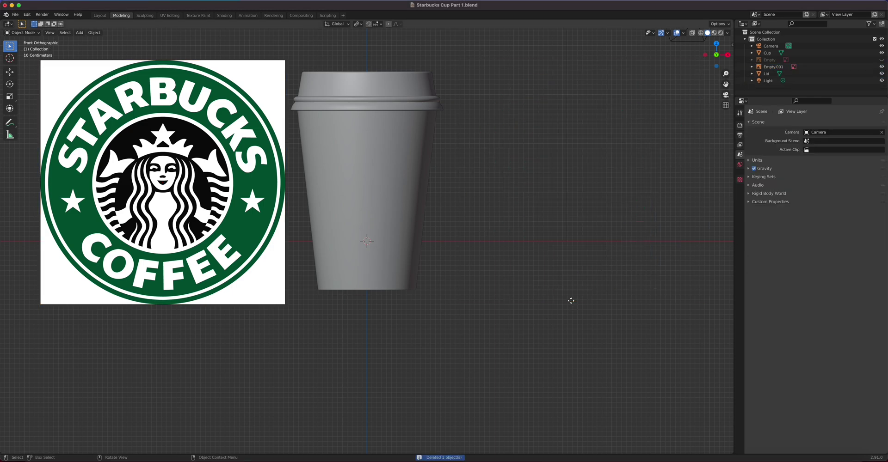
left_click(257, 293)
key("Delete")
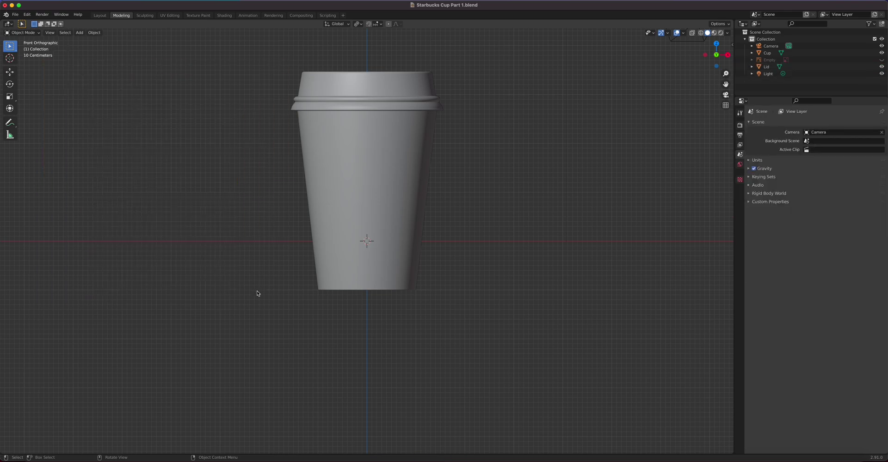
Switch to the Shading workspace, view the model in front orthographic and select the cup.
left_click(225, 16)
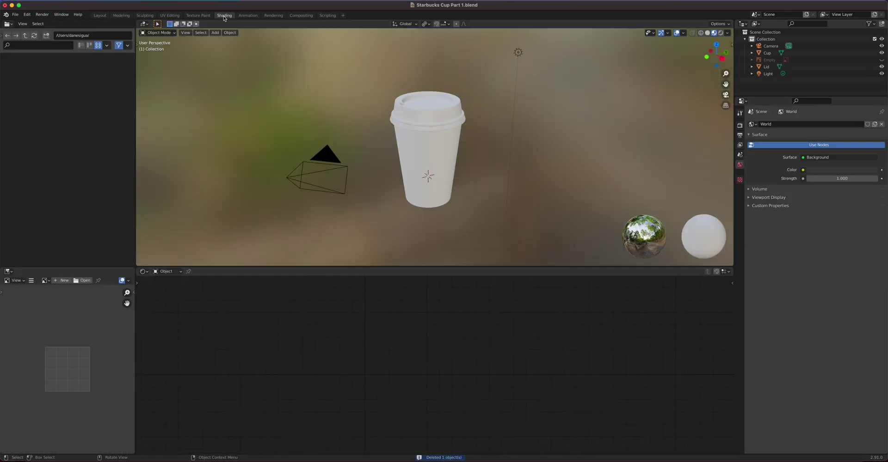
key("KP_5")
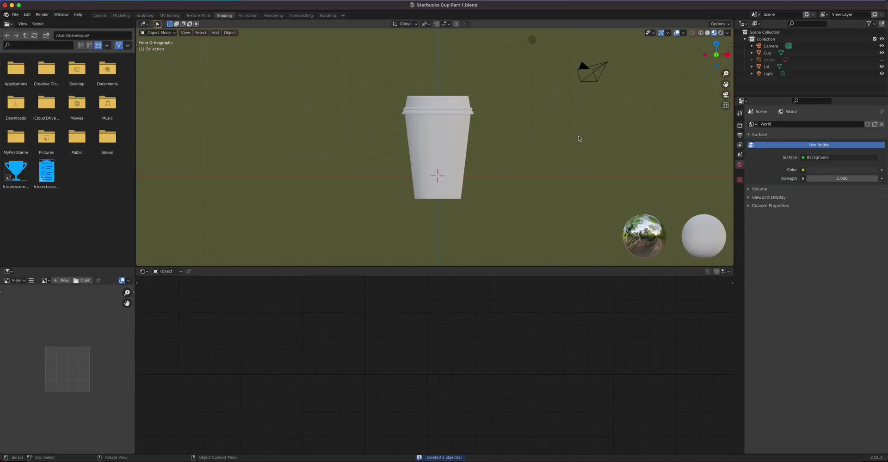
key("KP_1")
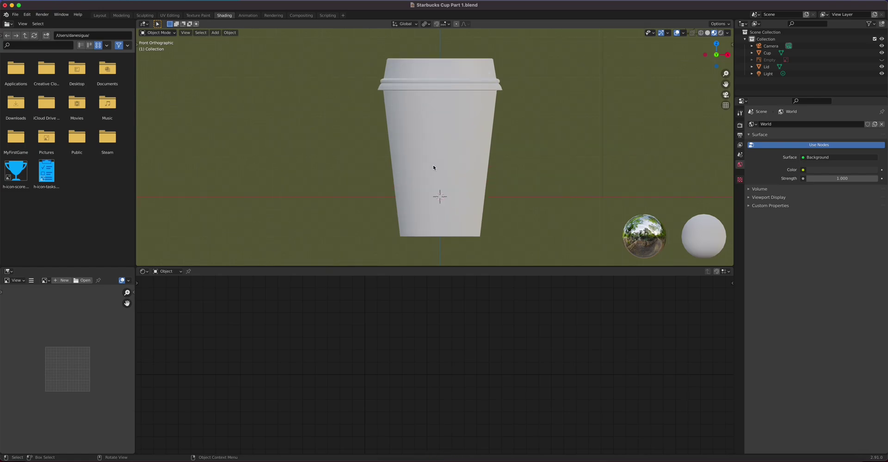
scroll(433, 165, "up", 1)
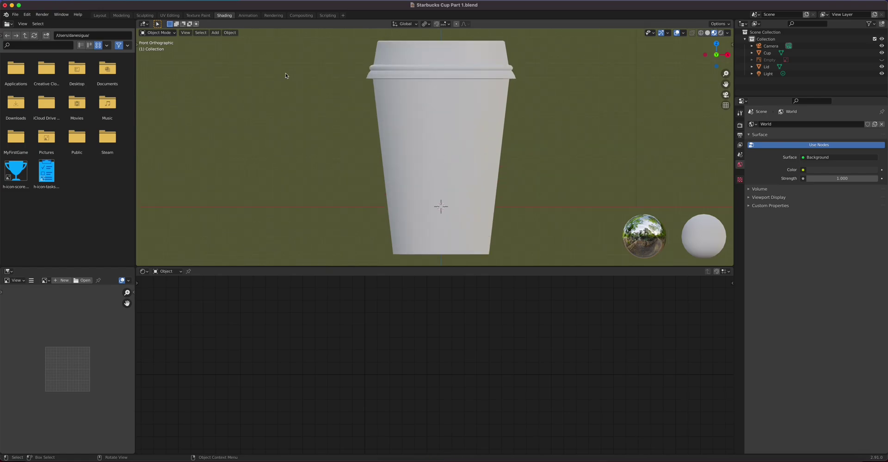
left_click(422, 103)
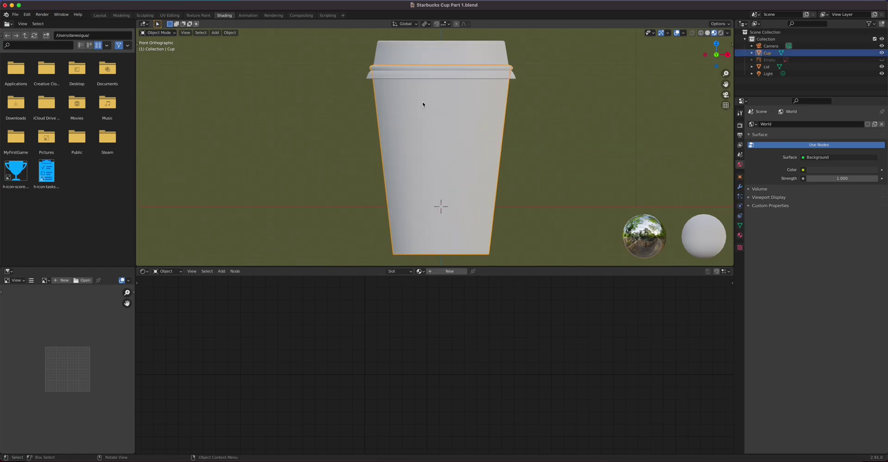
Open the cup in the UV Editing workspace and select its whole mesh to display the complete UV layout.
left_click(169, 15)
scroll(529, 215, "up", 4)
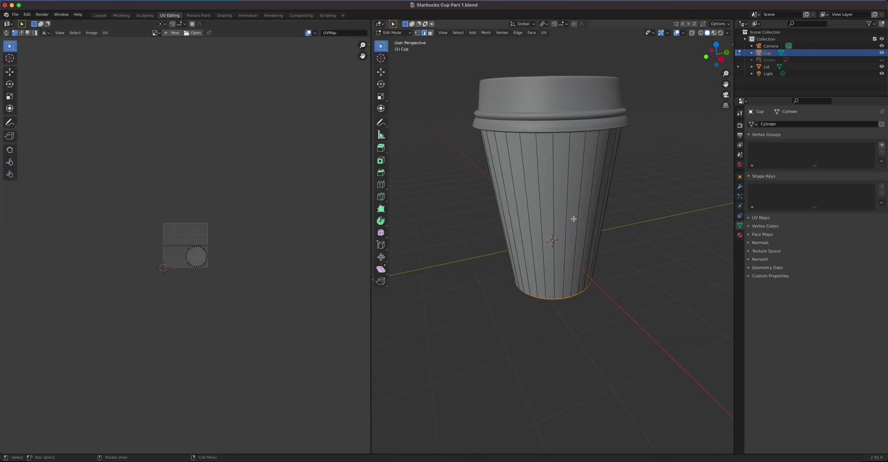
key("a")
scroll(245, 243, "up", 6)
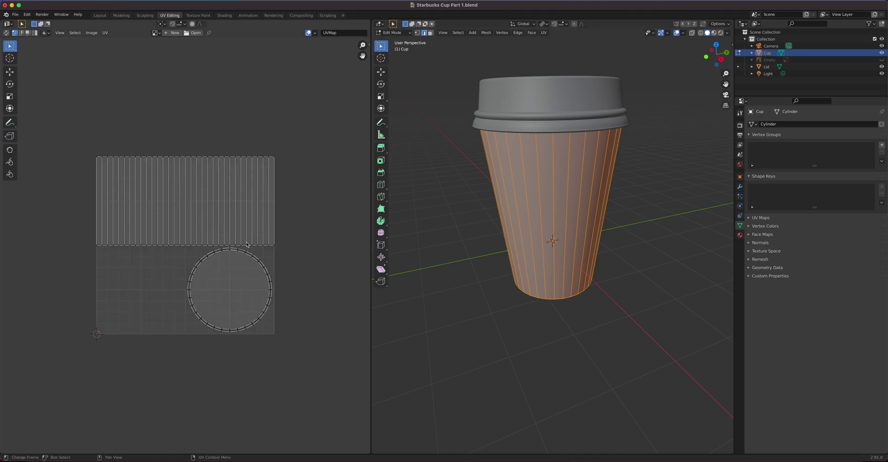
scroll(246, 244, "up", 1)
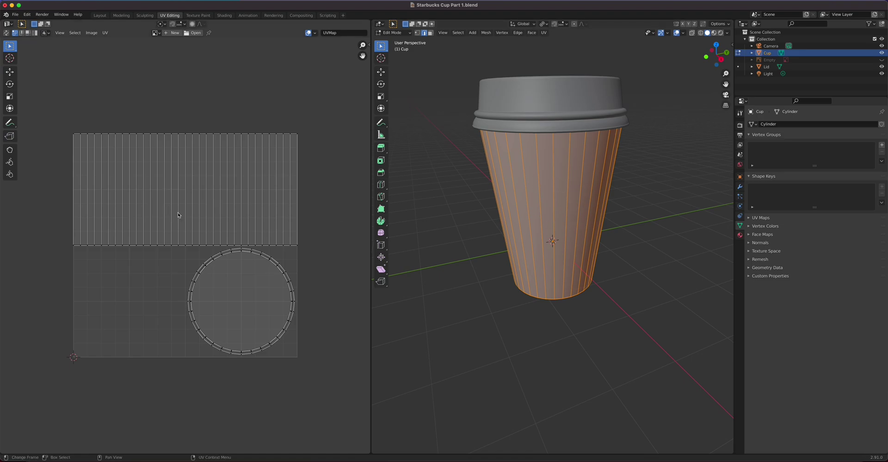
Stretch the cup wall's UV strips down to the lower edge of the UV square and select the wall islands without the circles.
left_click_drag(64, 237, 316, 248)
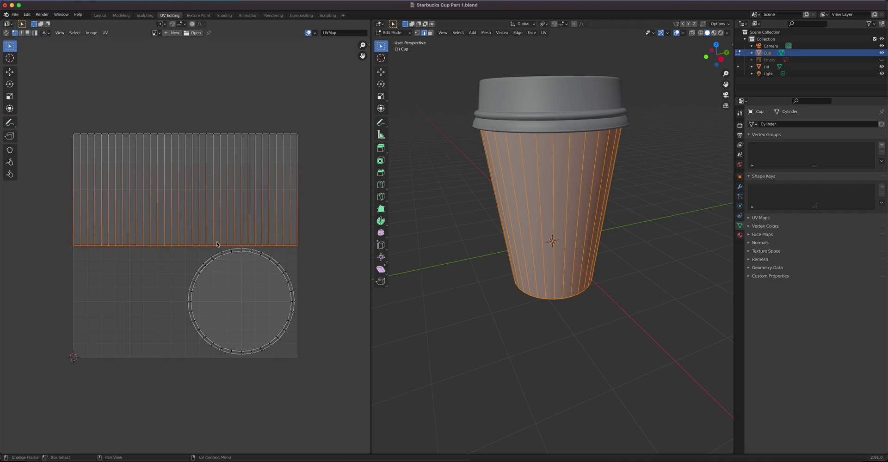
left_click(10, 72)
left_click_drag(185, 222, 194, 331)
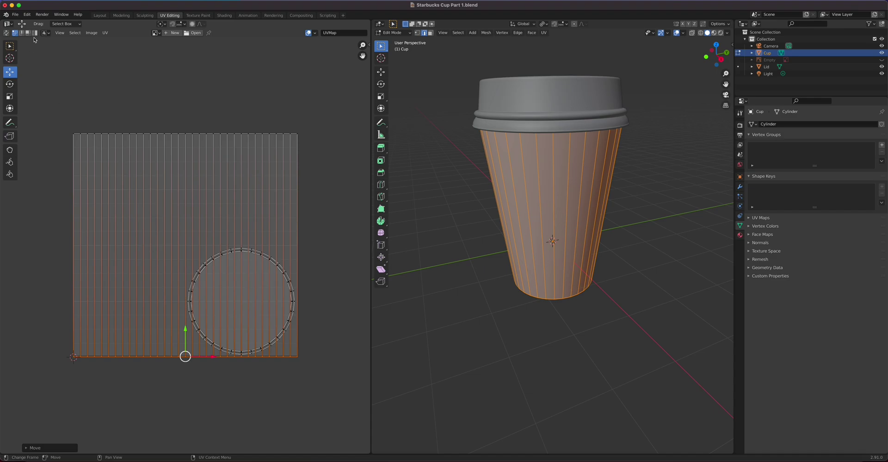
key("a")
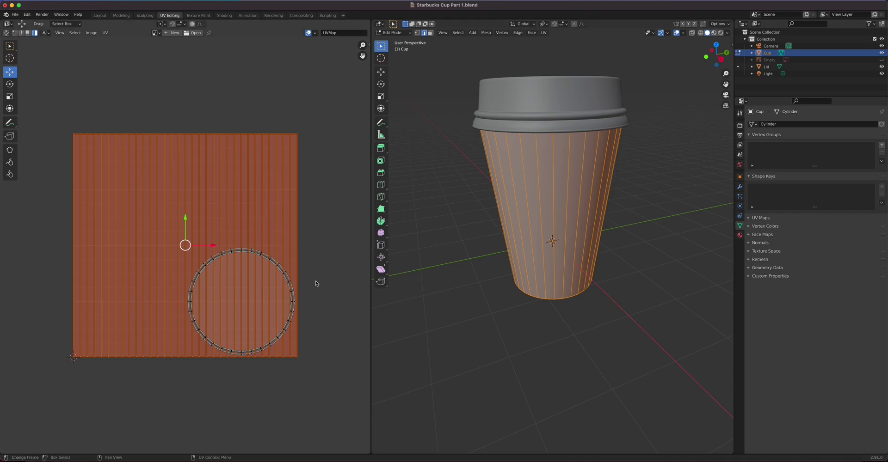
key("g")
key("Escape")
Return to the Shading workspace, give the lid a new material and slightly darken its base color.
left_click(224, 15)
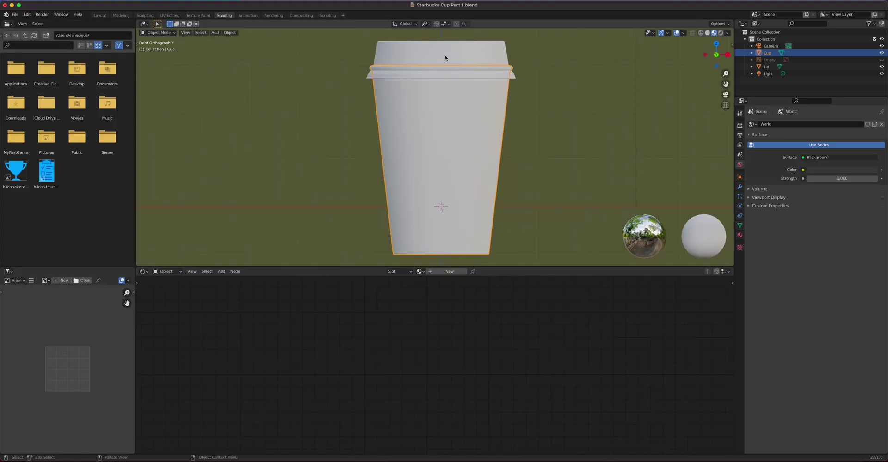
left_click(435, 67)
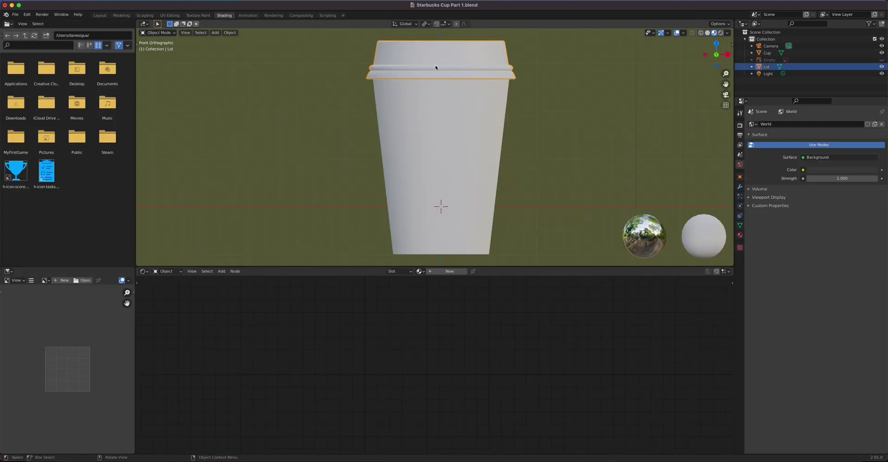
left_click(740, 235)
left_click(806, 154)
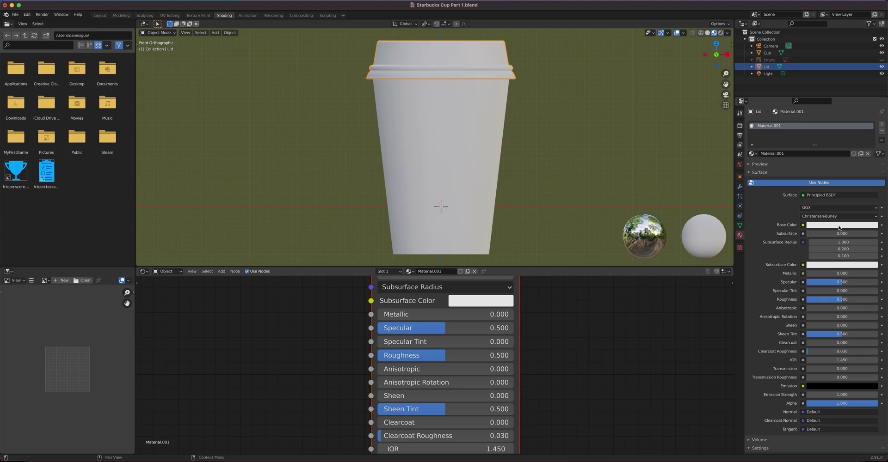
left_click(859, 227)
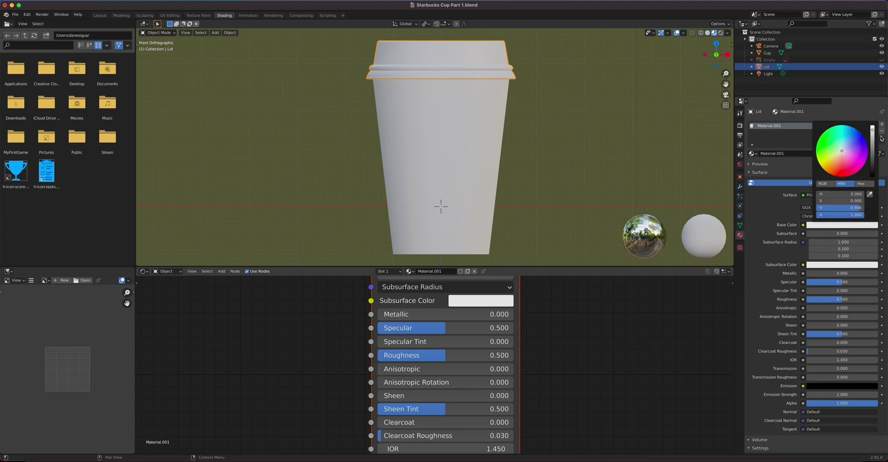
left_click(872, 131)
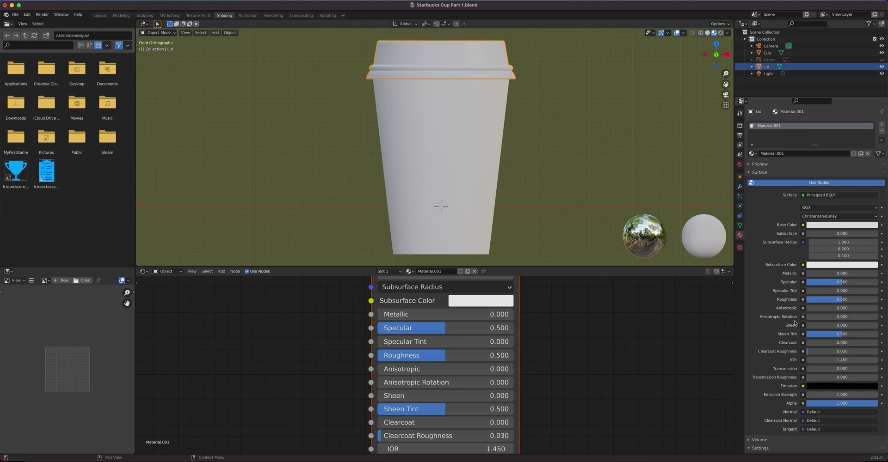
Set the roughness of the lid's material to 0.761.
scroll(443, 146, "up", 5)
middle_click_drag(443, 145, 464, 185)
left_click_drag(810, 300, 861, 300)
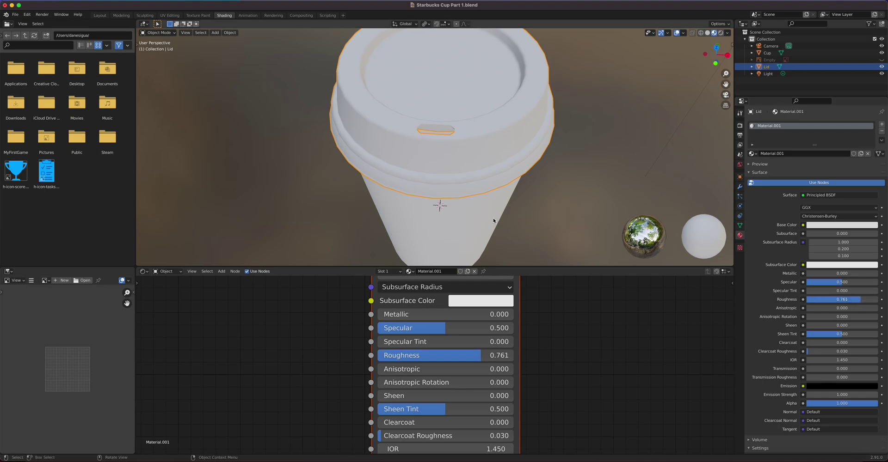
middle_click_drag(493, 221, 463, 160)
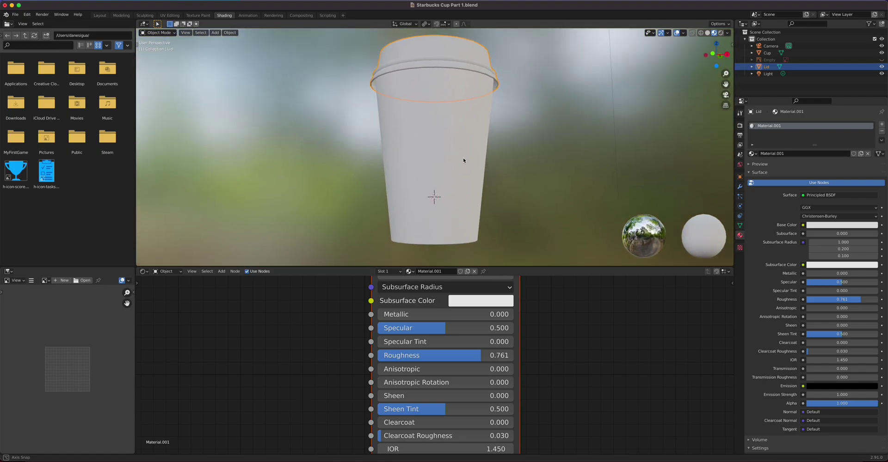
Rename the lid's material to Plastic Lid.
left_click(463, 160)
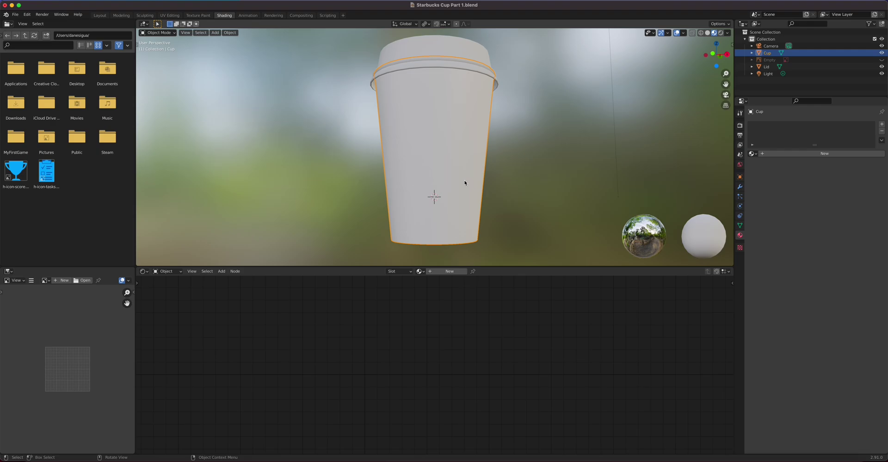
left_click(450, 53)
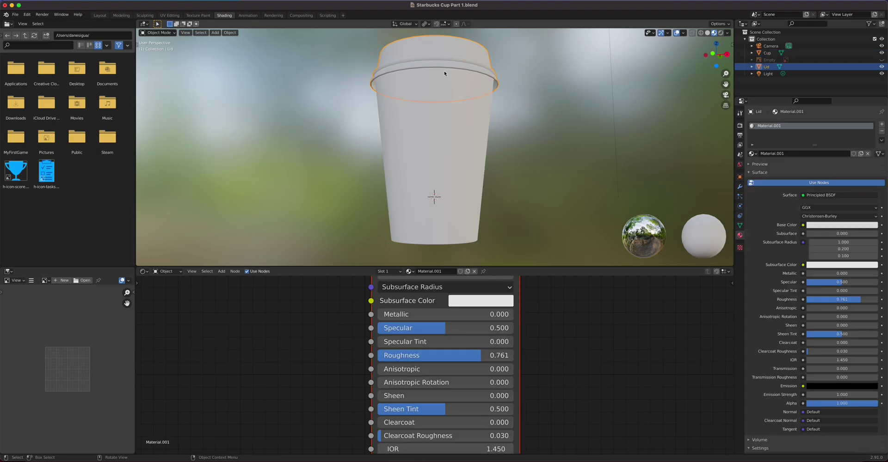
double_click(768, 126)
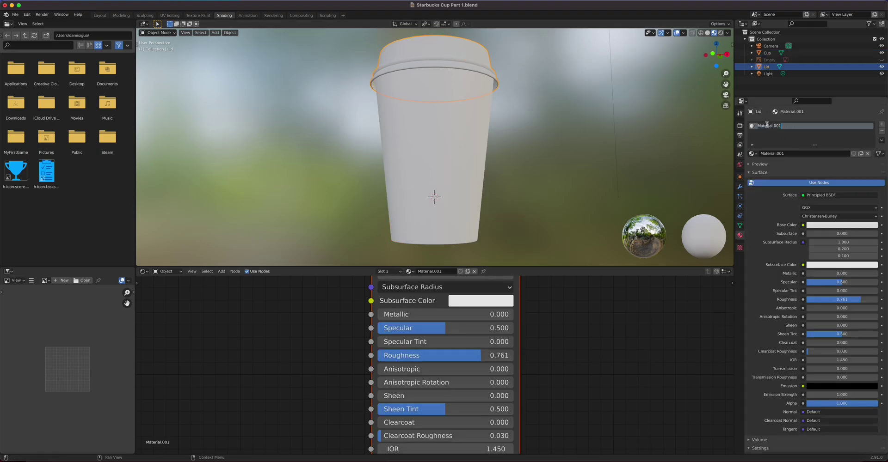
type("Plastic Lid")
key("Return")
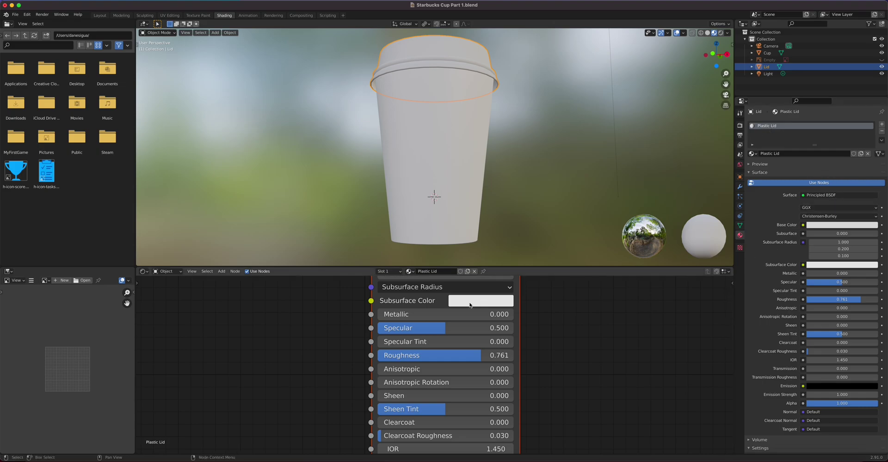
Create a new material for the cup and set its roughness to 0.843.
left_click(461, 179)
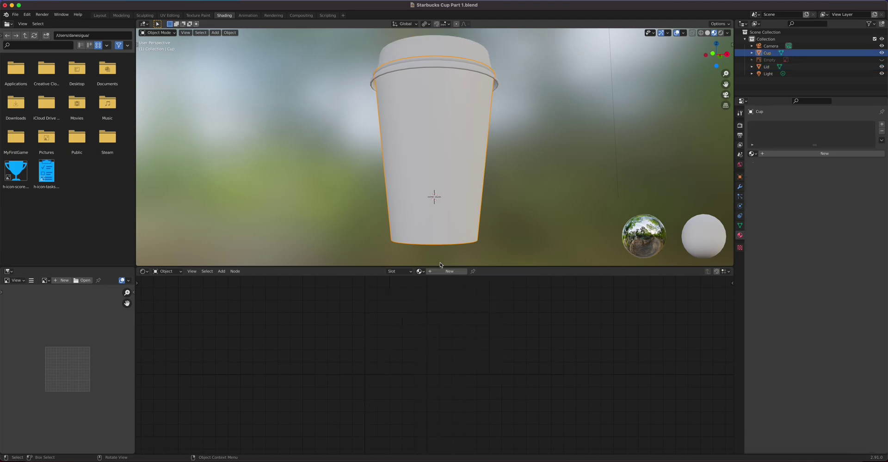
key("KP_1")
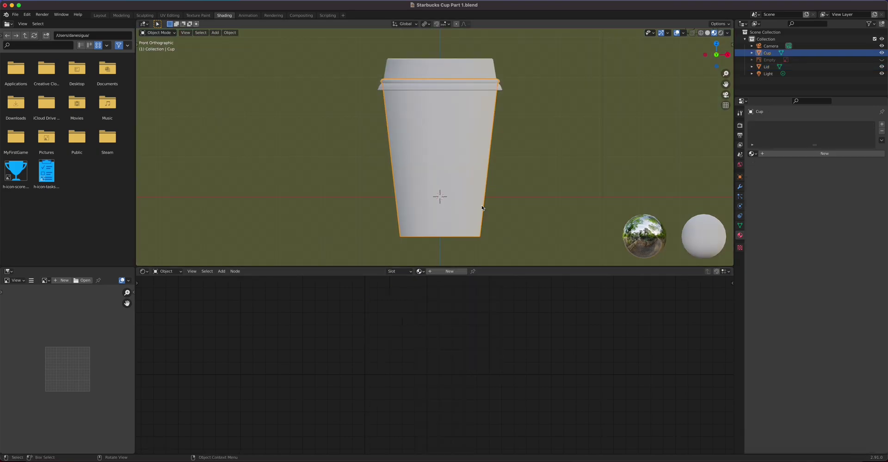
left_click(817, 155)
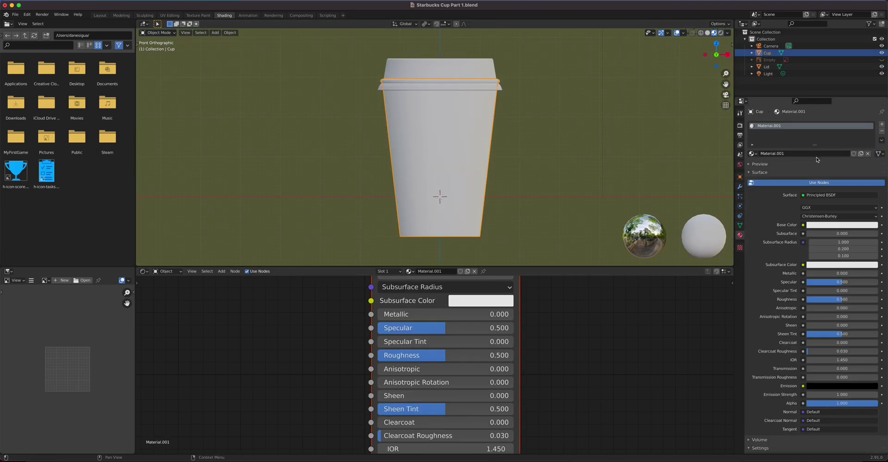
scroll(482, 345, "up", 1)
scroll(482, 344, "down", 6)
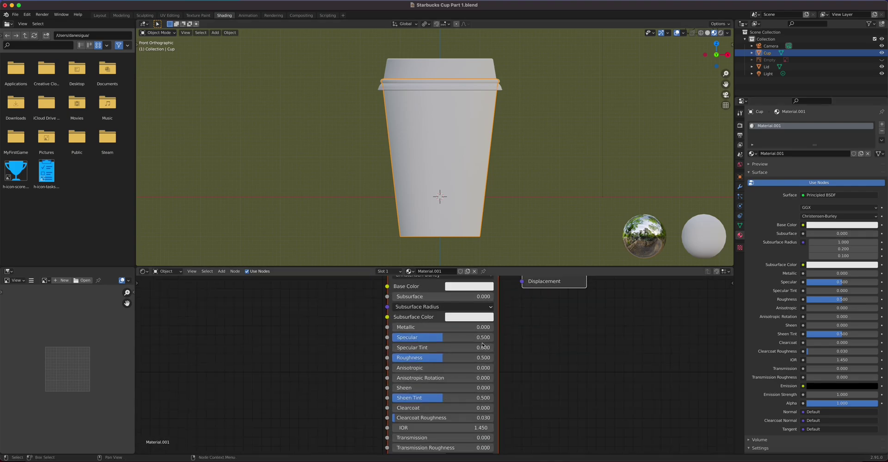
middle_click_drag(462, 365, 508, 359)
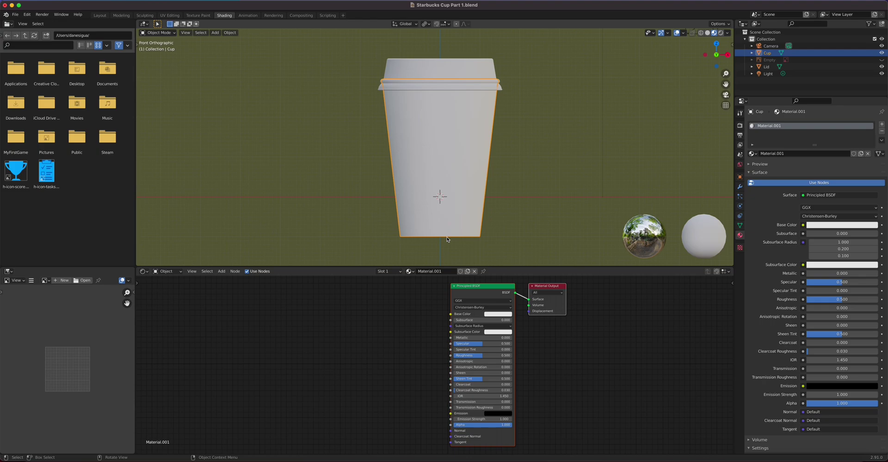
left_click_drag(841, 300, 863, 300)
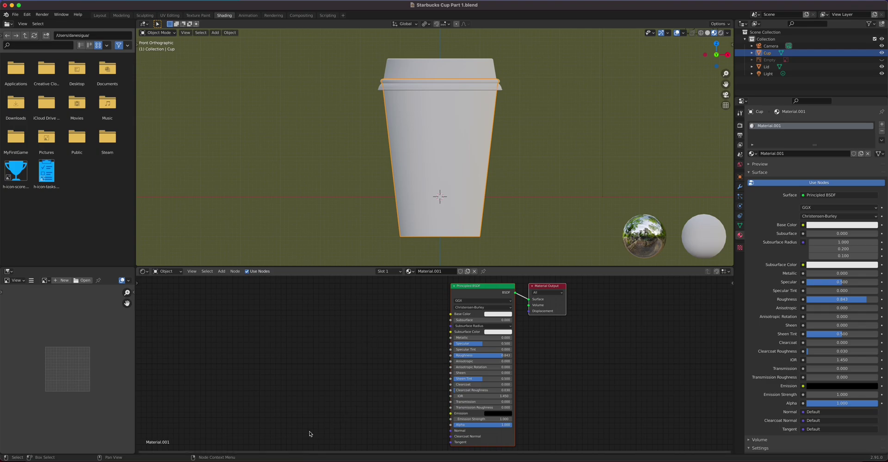
Add Starbuckslogo.png from the Pictures folder to the cup's material as an image texture and connect its color to the Base Color.
double_click(49, 145)
scroll(88, 231, "down", 1)
left_click(16, 220)
left_click_drag(16, 220, 292, 344)
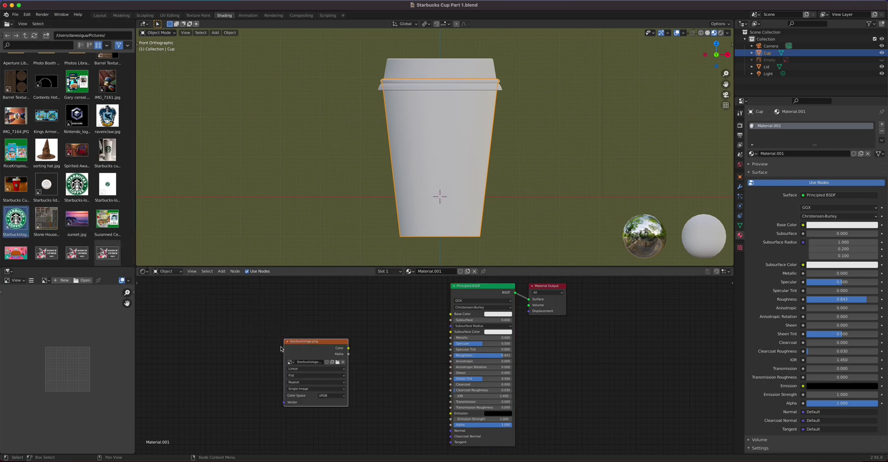
left_click_drag(325, 343, 324, 330)
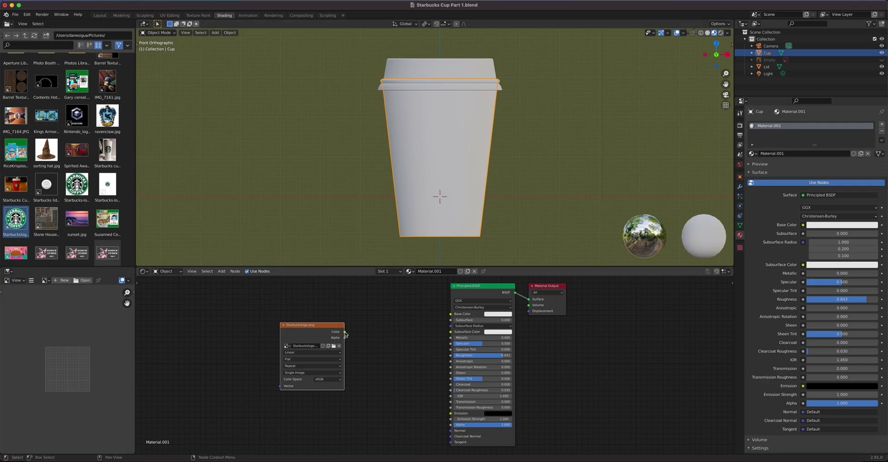
left_click_drag(345, 332, 455, 316)
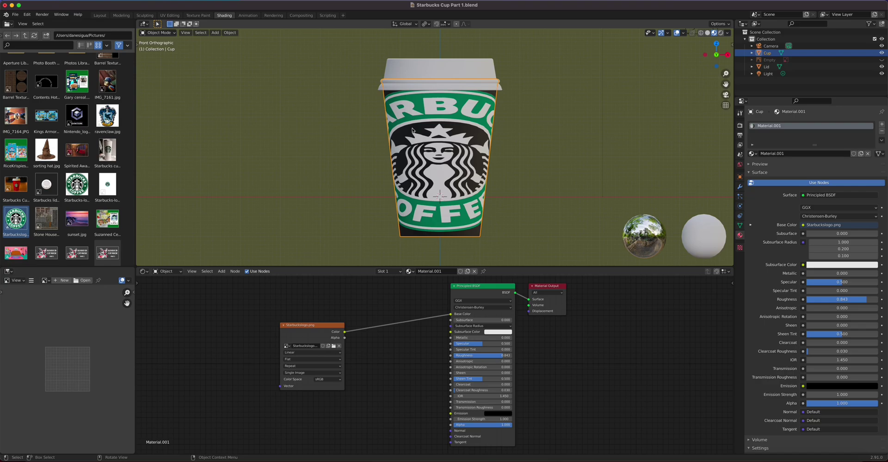
Show the cup's UV layout over the logo image in the UV Editing workspace with the 3D view in Material Preview.
left_click(171, 15)
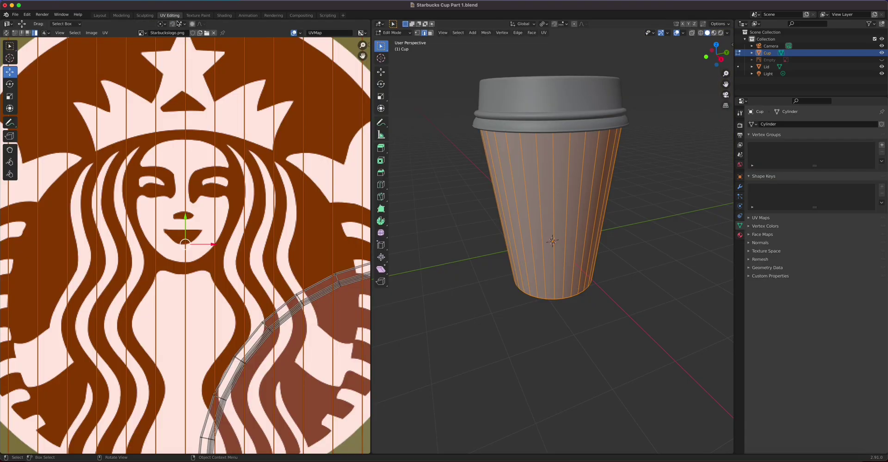
scroll(213, 205, "down", 7)
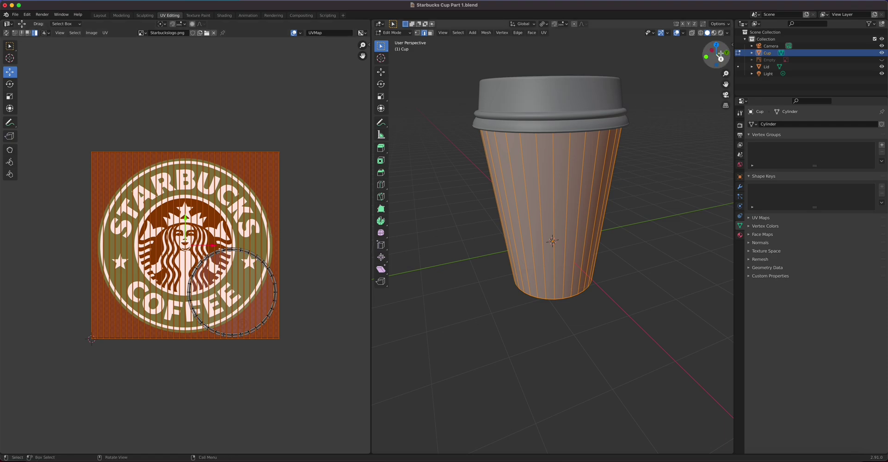
left_click(715, 34)
middle_click_drag(541, 209, 651, 198)
scroll(651, 198, "down", 2)
Try to scale the cup's UVs up about 2.4 times and shift them over the logo image.
key("s")
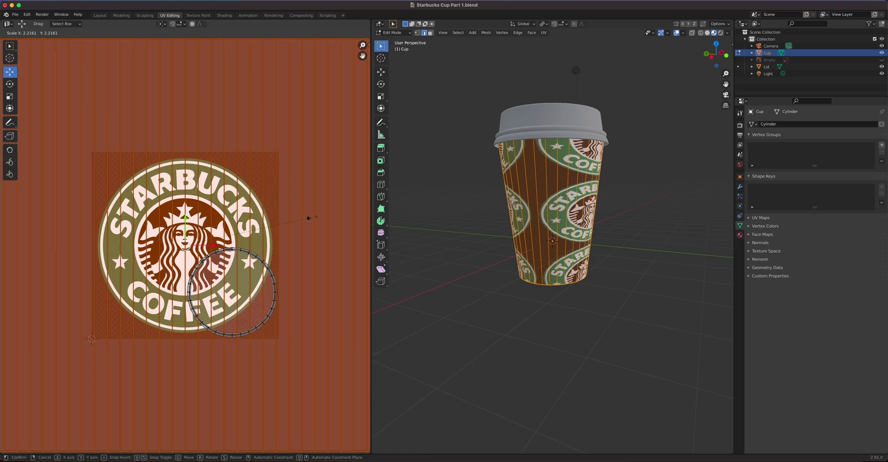
left_click(322, 217)
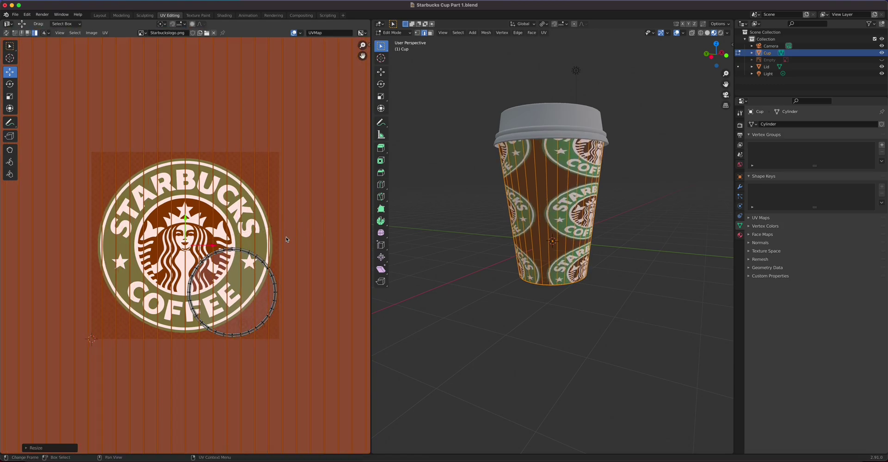
key("g")
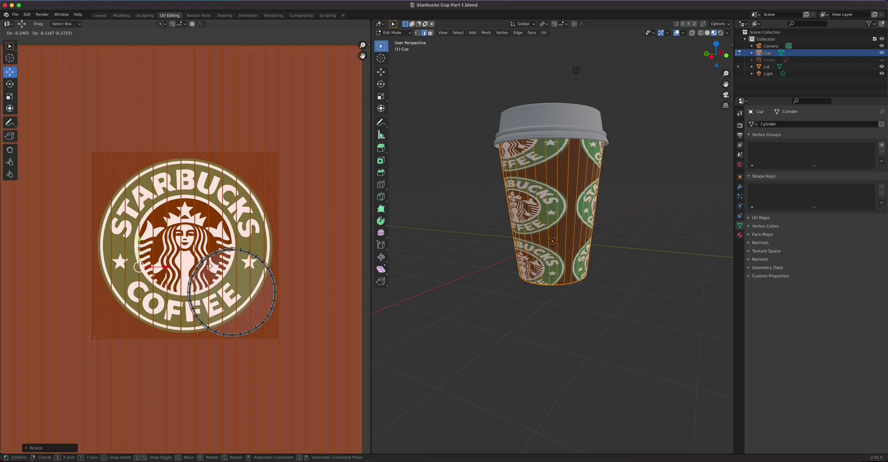
left_click(193, 249)
Try stretching the enlarged UV layout along the Y axis only.
scroll(194, 249, "down", 1)
scroll(193, 250, "down", 3)
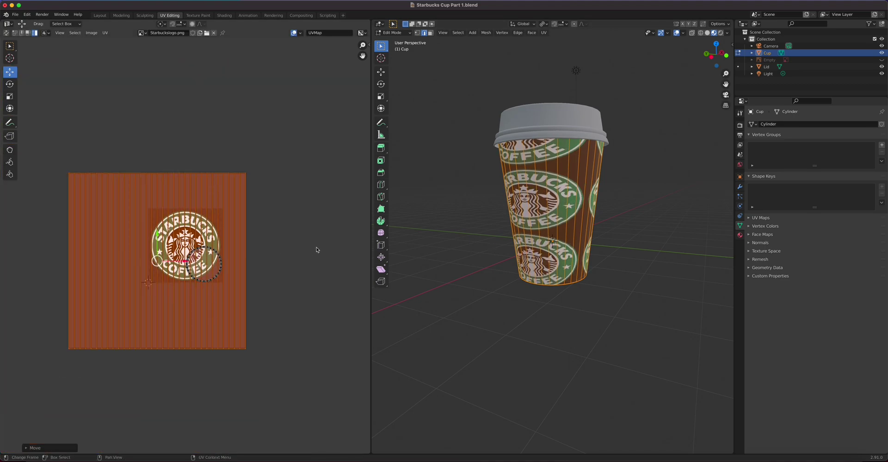
key("s")
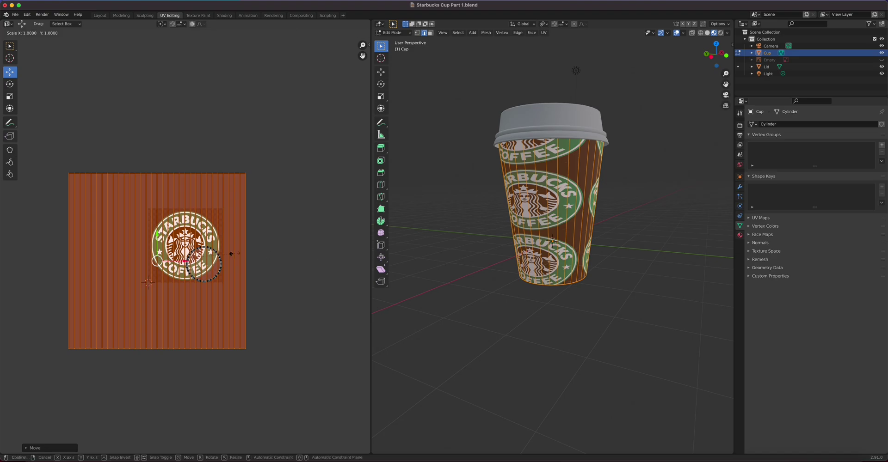
key("y")
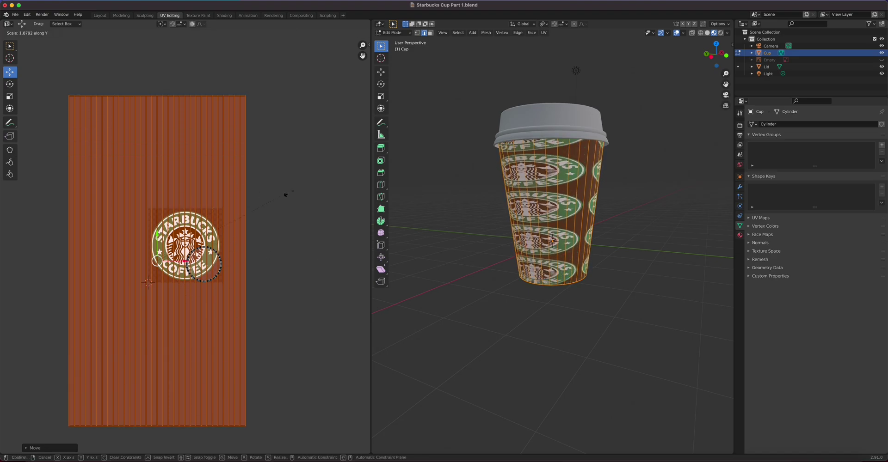
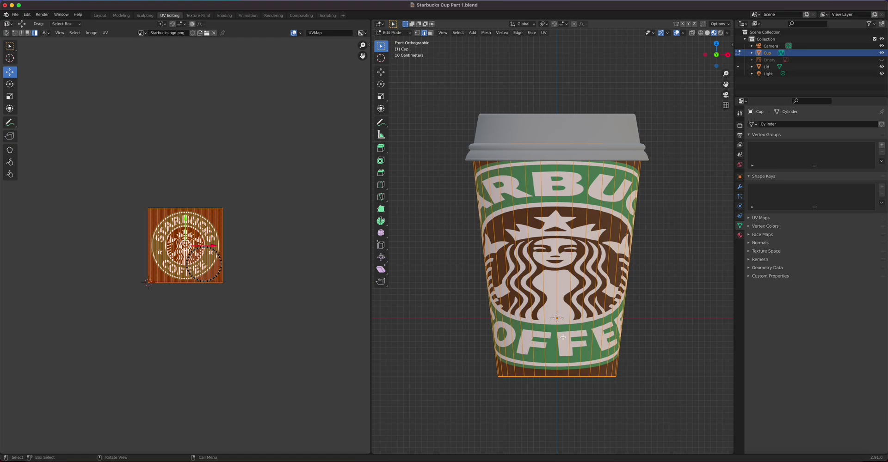
Switch the Screencast Keys display off and back on for the 3D view.
right_click(565, 335)
key("n")
left_click(730, 120)
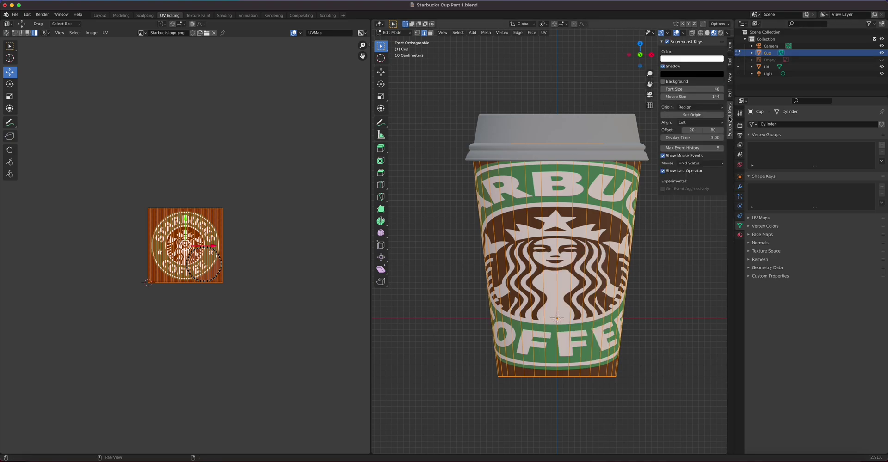
left_click(667, 42)
left_click(667, 42)
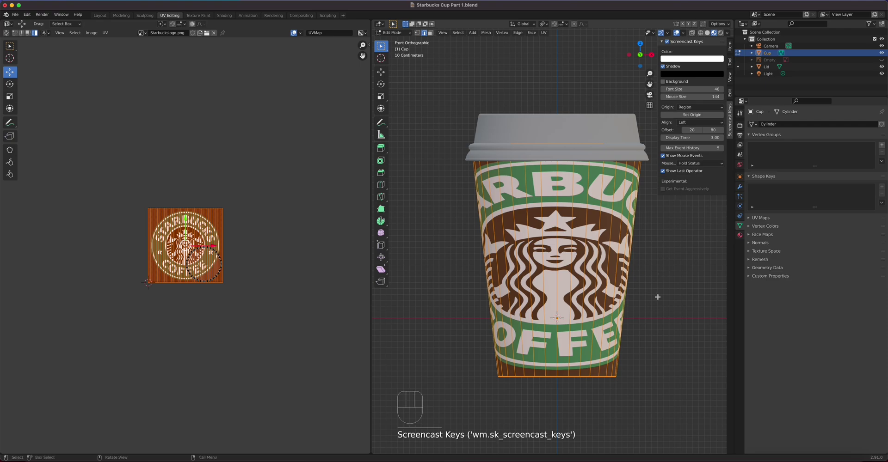
key("n")
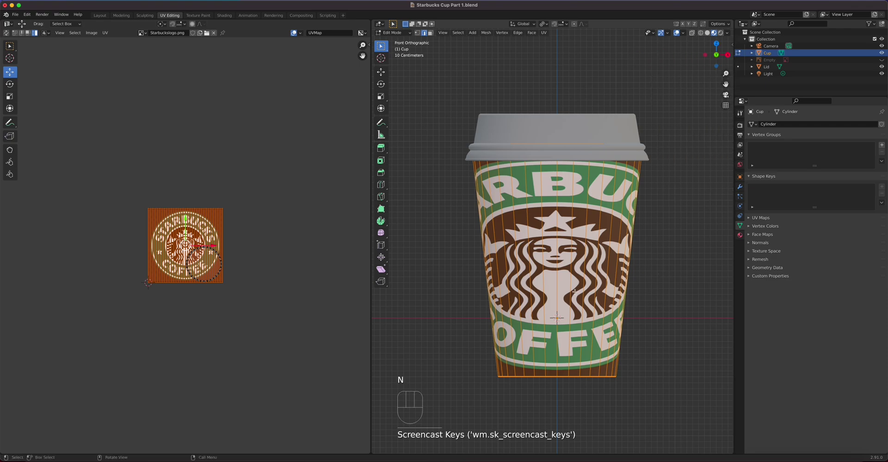
Unwrap the cup with Project from View in the front view and scale its UVs up about 4.9 times.
key("u")
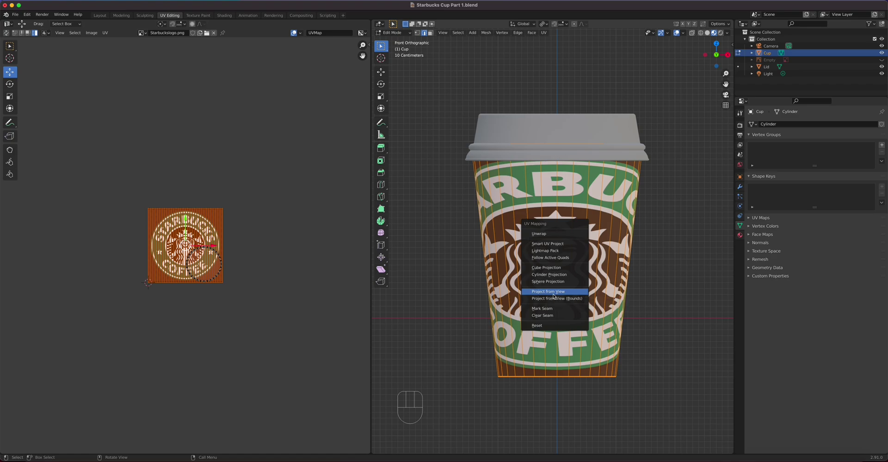
left_click(553, 293)
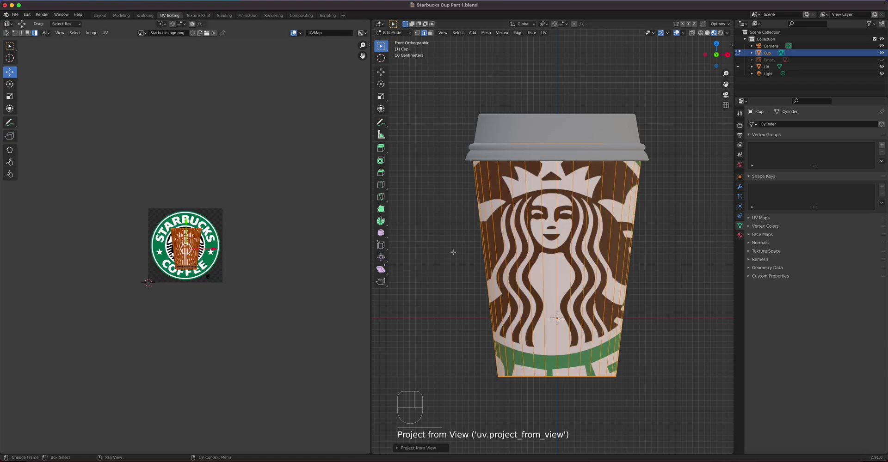
scroll(197, 260, "up", 3)
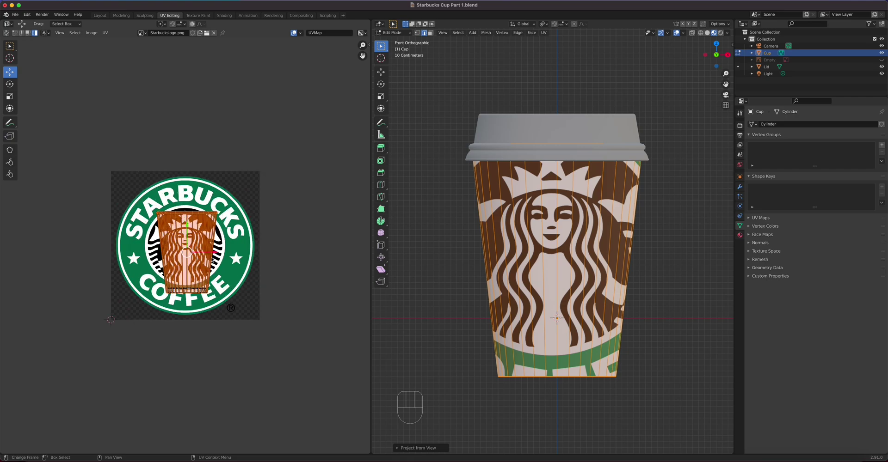
key("s")
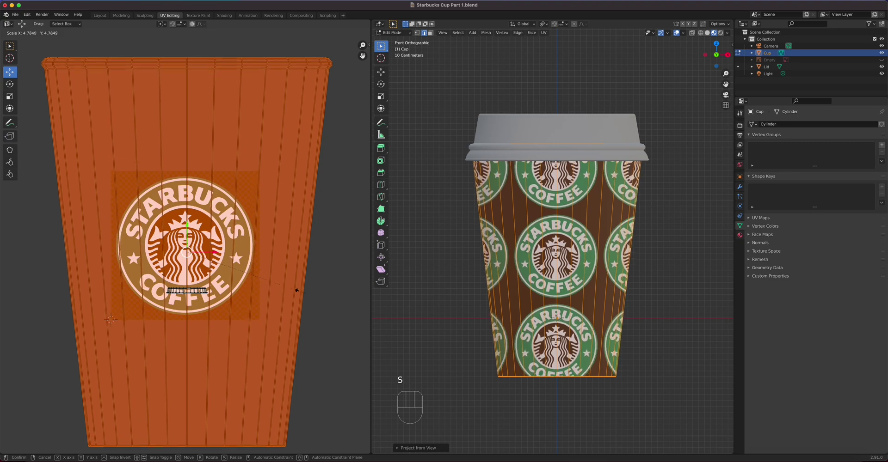
left_click(303, 295)
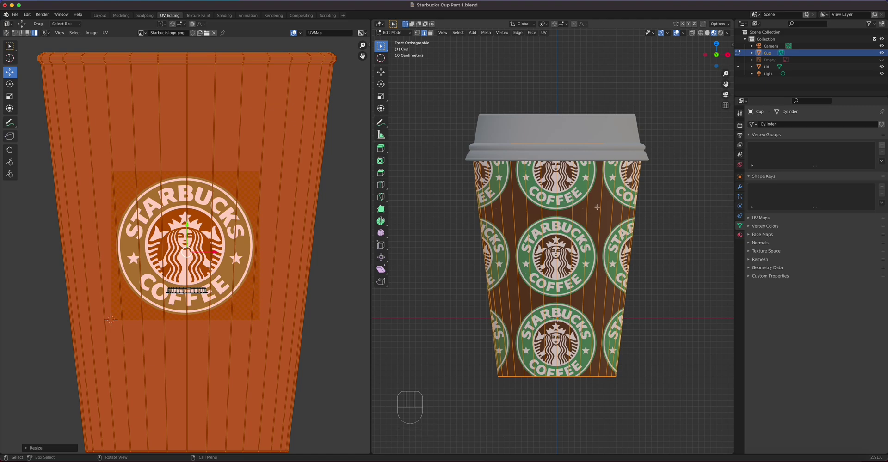
middle_click_drag(544, 278, 561, 238)
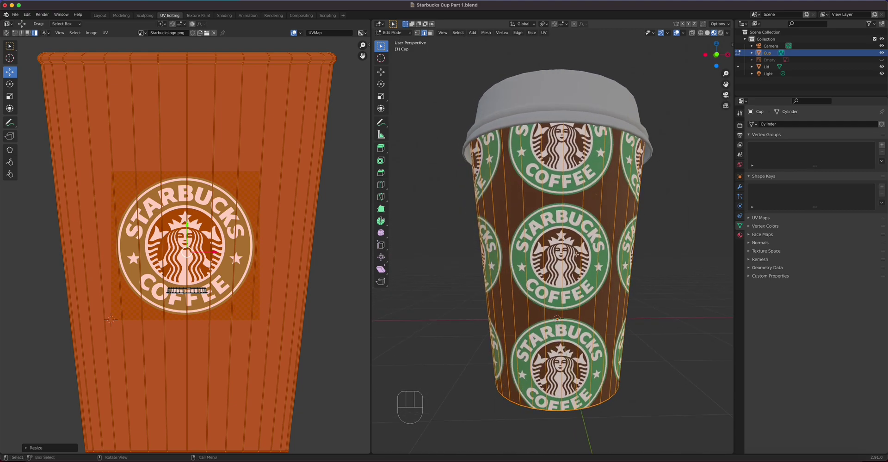
key("KP_1")
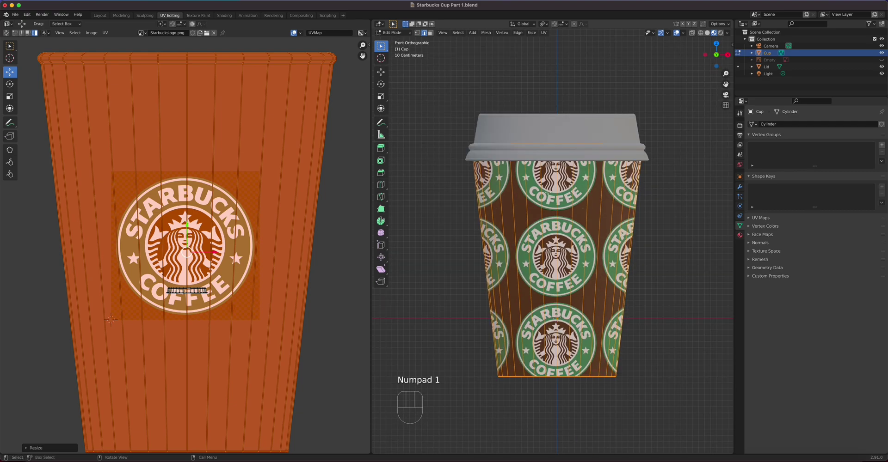
Set the extension of the Starbuckslogo.png texture node to Clip in the cup's material.
left_click(224, 15)
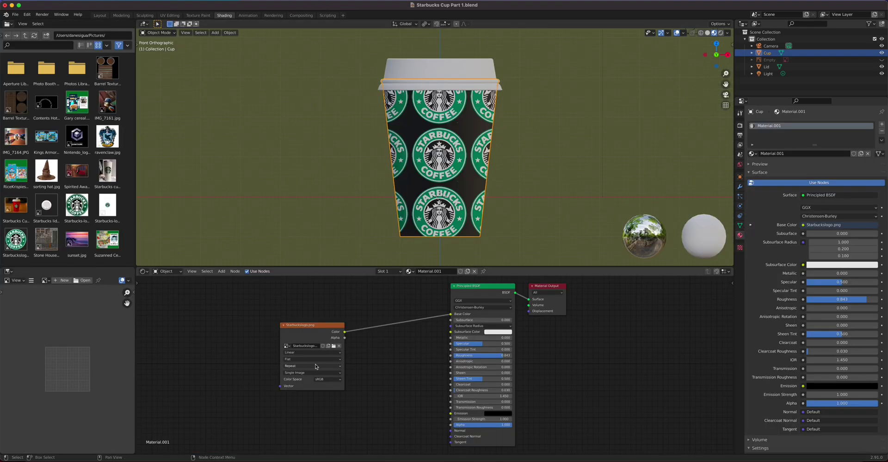
scroll(319, 367, "up", 2)
left_click_drag(267, 307, 293, 295)
left_click(273, 356)
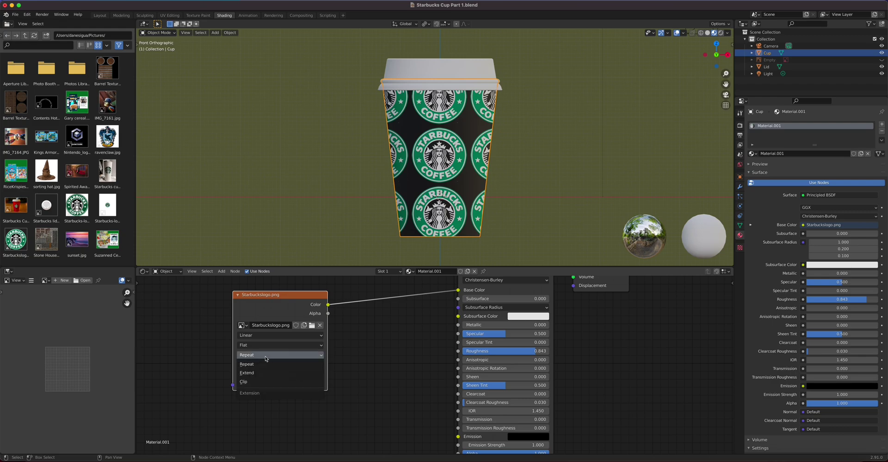
left_click(271, 382)
middle_click_drag(435, 191, 586, 189)
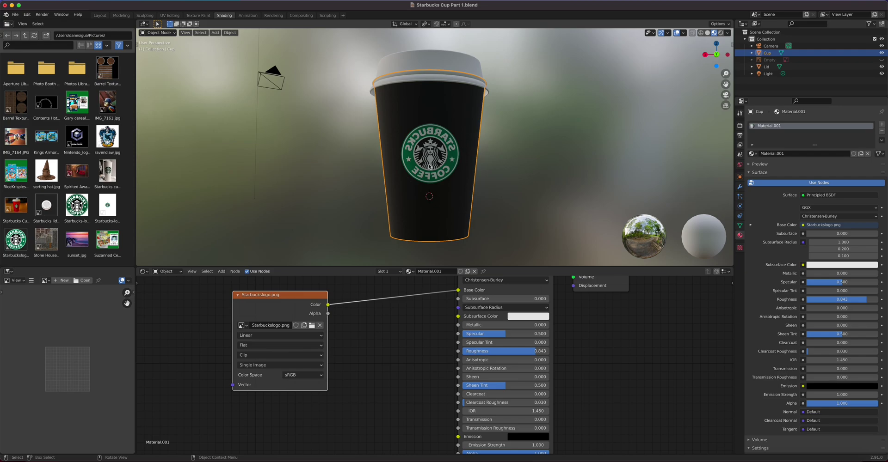
Hide the lid in the UV Editing workspace and show the cup from the top.
left_click(176, 16)
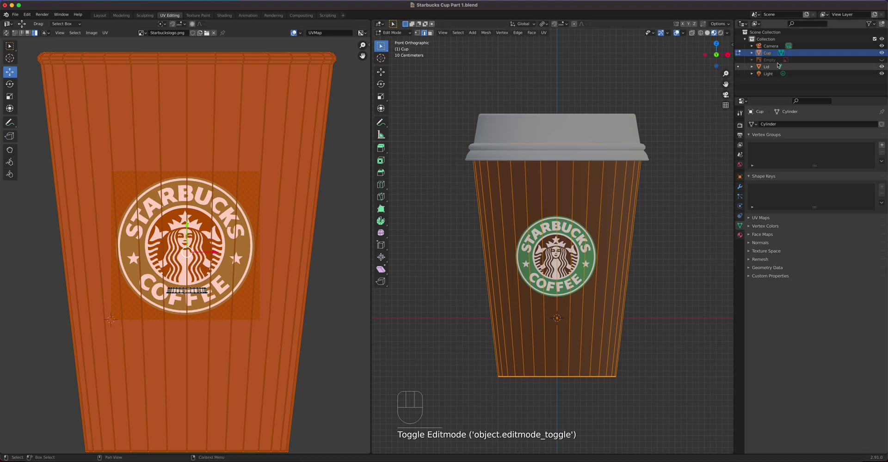
left_click(881, 66)
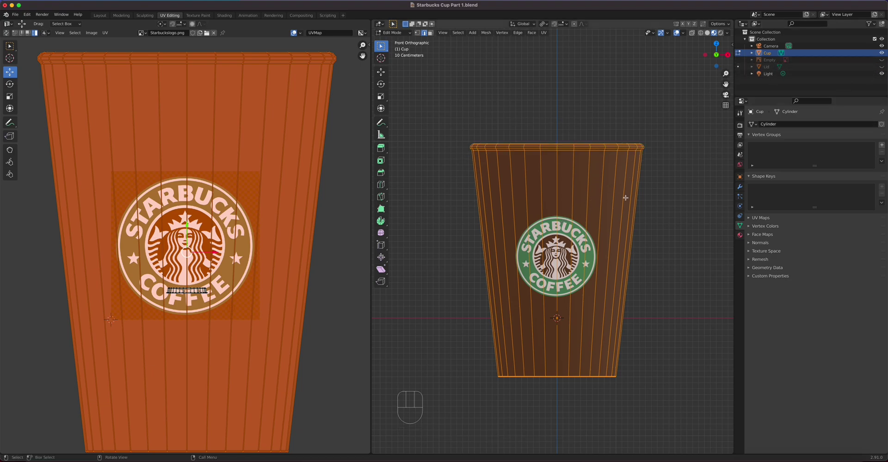
key("KP_7")
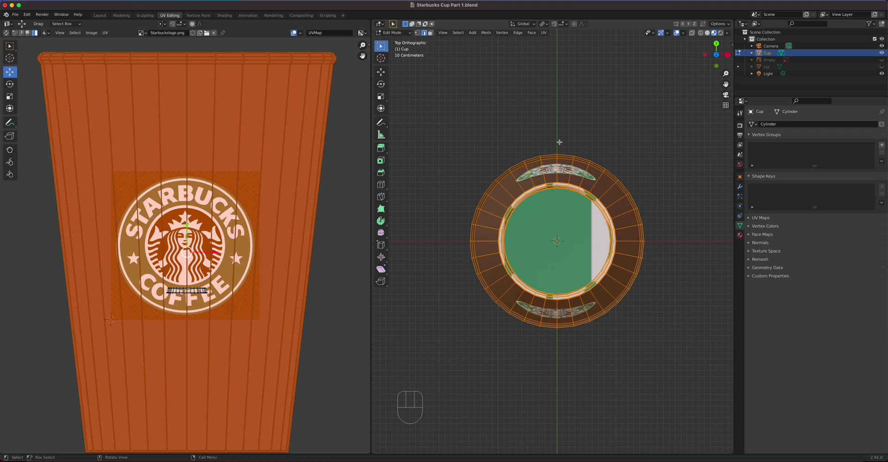
Select the visible vertices of the cup's back half in the top view and change to face selection mode.
left_click(417, 32)
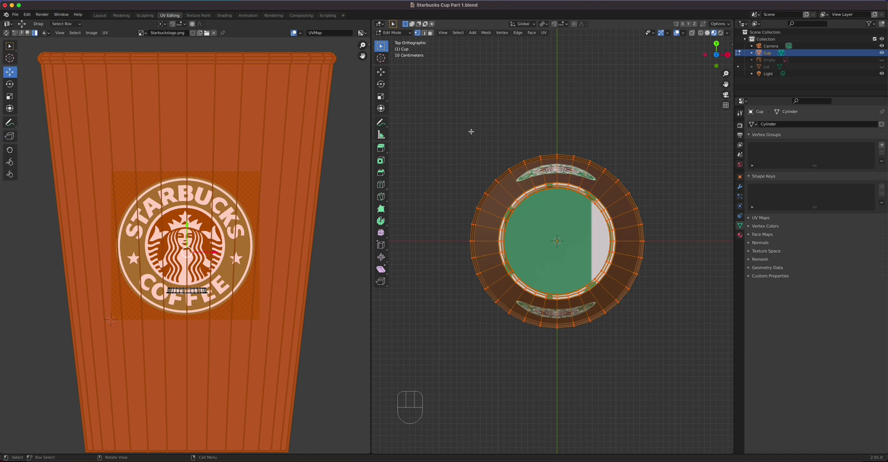
left_click_drag(422, 114, 711, 243)
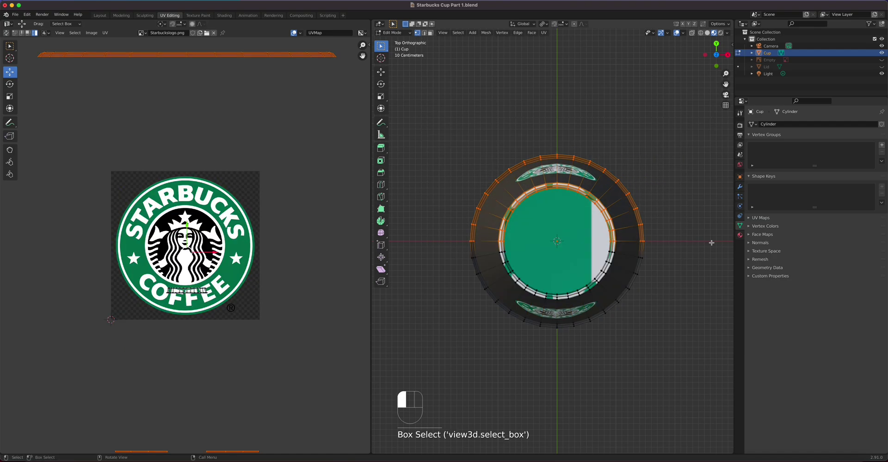
left_click(430, 33)
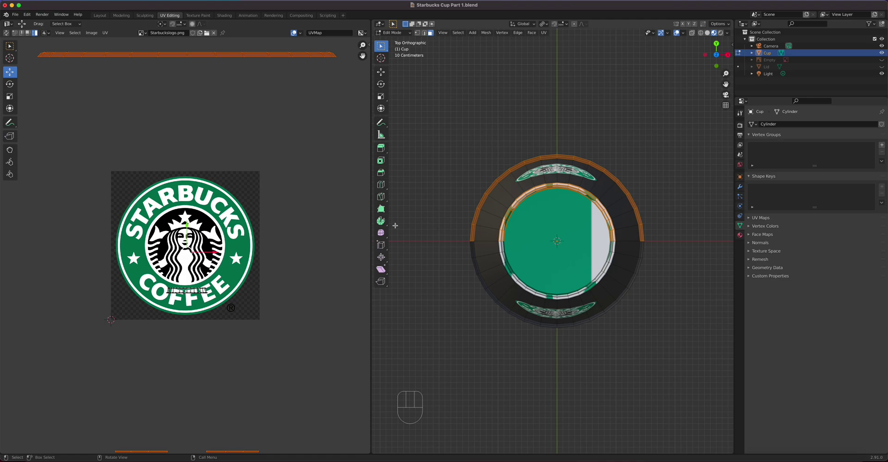
Turn on UV sync selection and try moving the selected UVs away from the logo image.
scroll(217, 233, "down", 2)
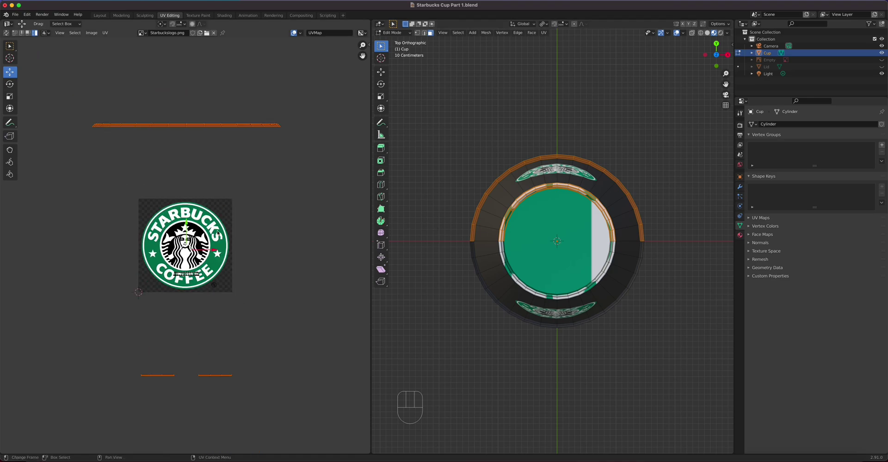
left_click(6, 33)
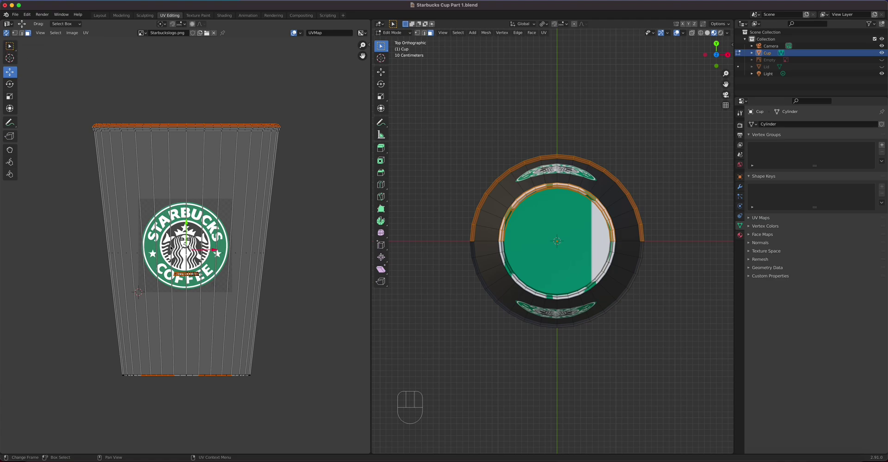
key("g")
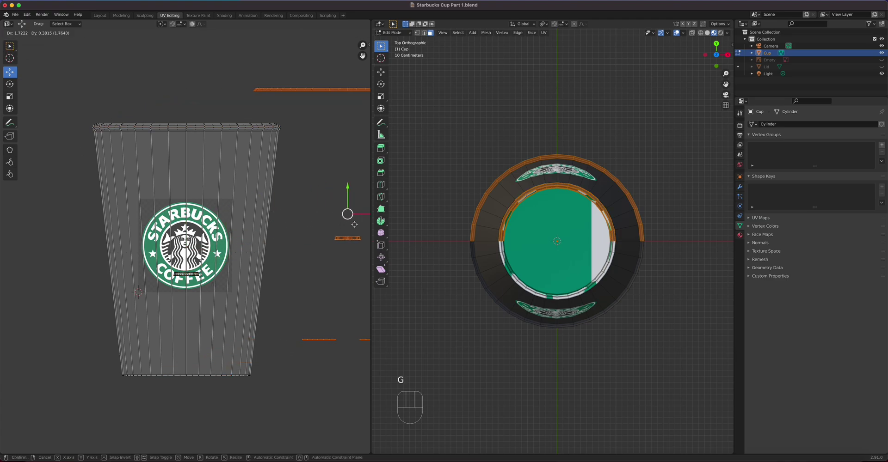
right_click(308, 238)
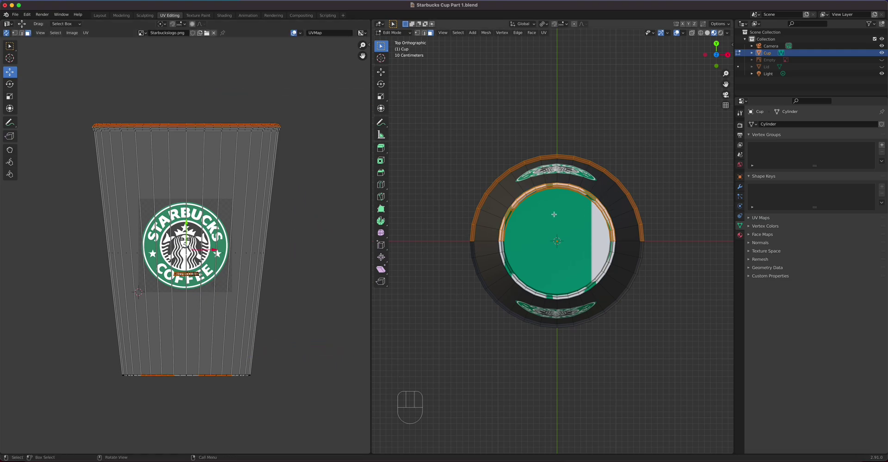
Turn on X-ray and select all the faces of the cup's back half in the top view.
scroll(571, 216, "up", 2)
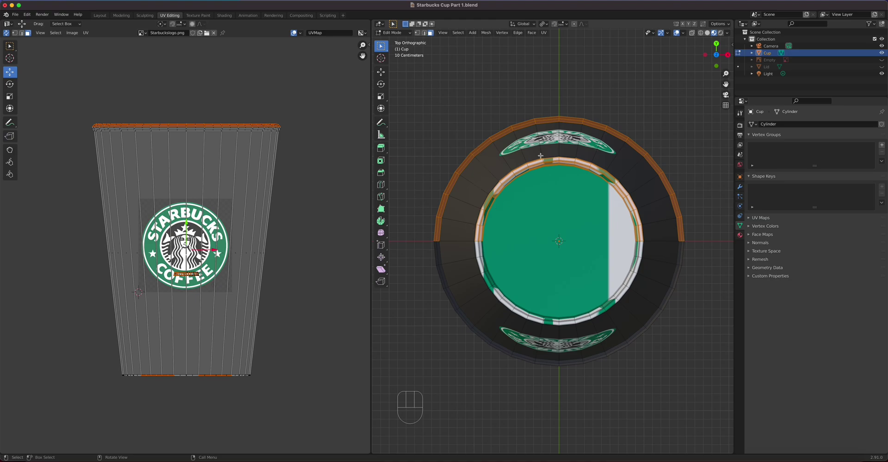
left_click(693, 35)
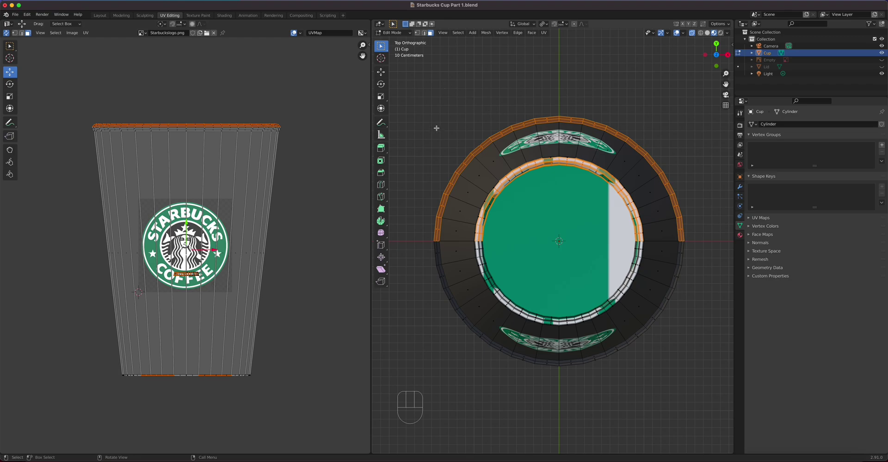
left_click_drag(404, 80, 729, 244)
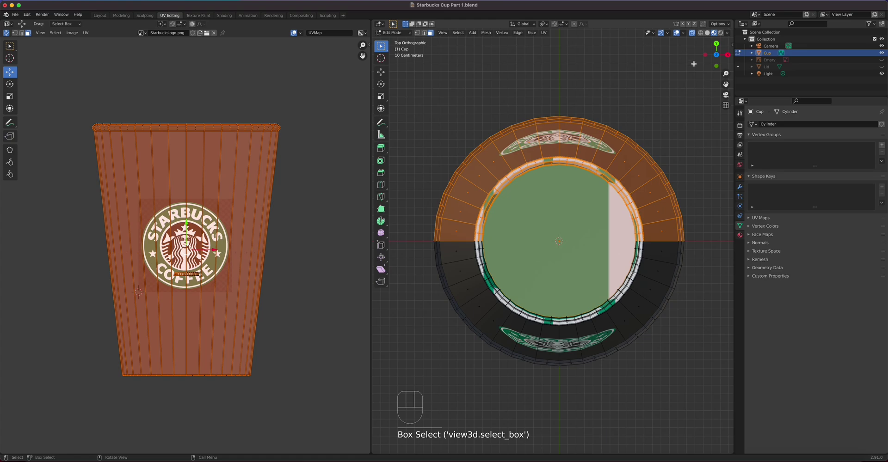
Turn off UV sync selection for the UVs of the cup's back half.
left_click(6, 34)
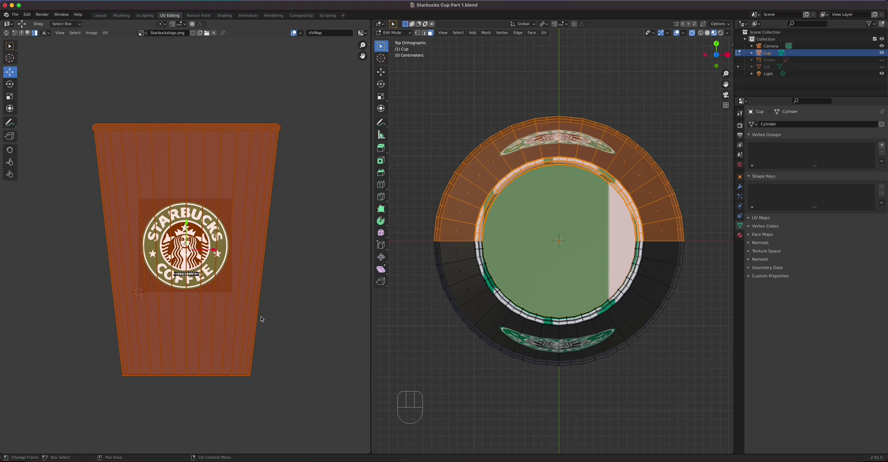
key("r")
right_click(277, 261)
key("s")
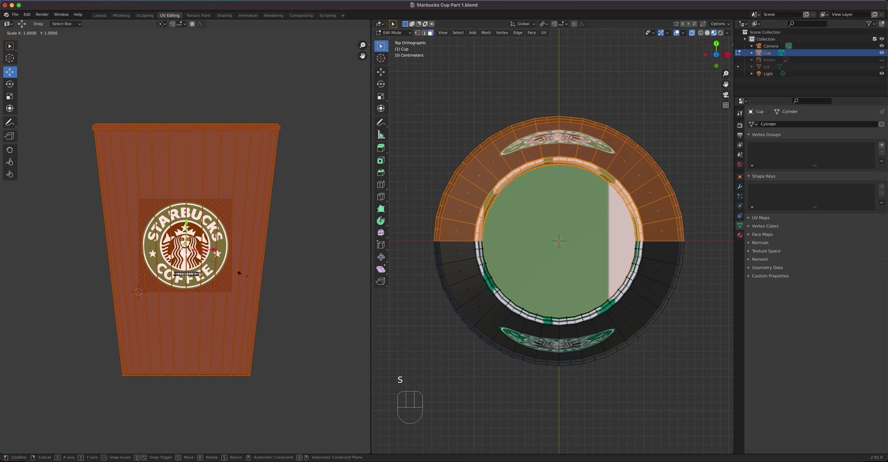
key("x")
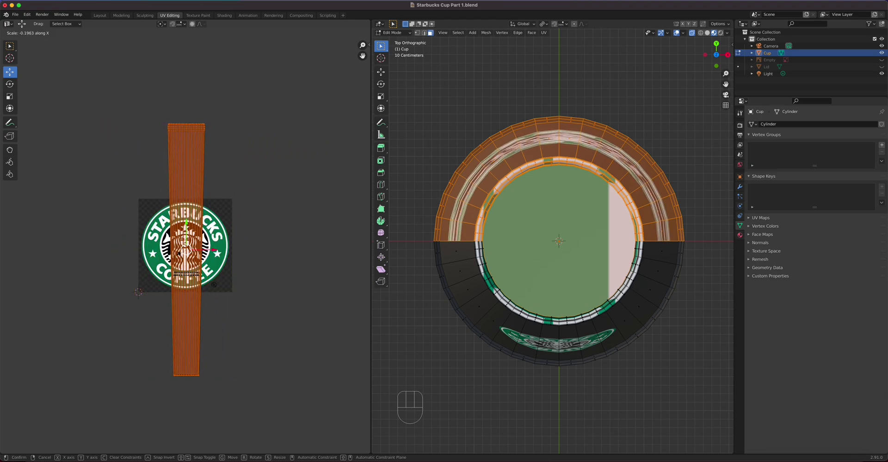
left_click(154, 251)
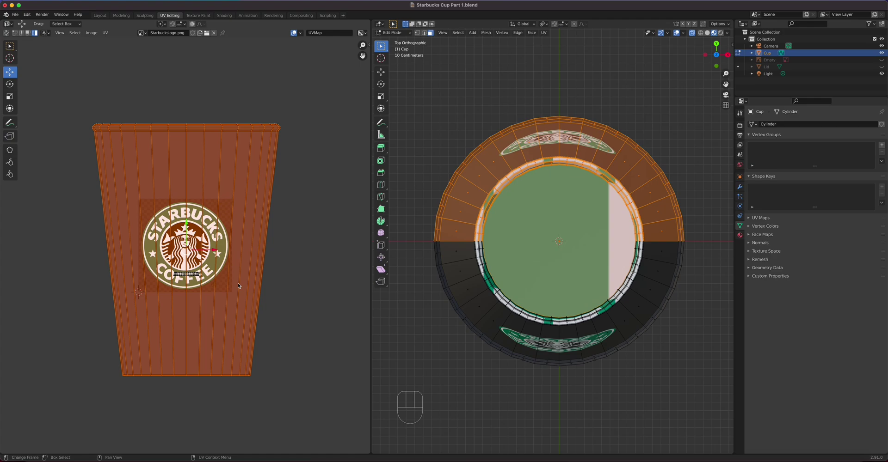
Mirror the back half's UVs by scaling them by -1 along X, and check the logo on the cup.
key("s")
key("x")
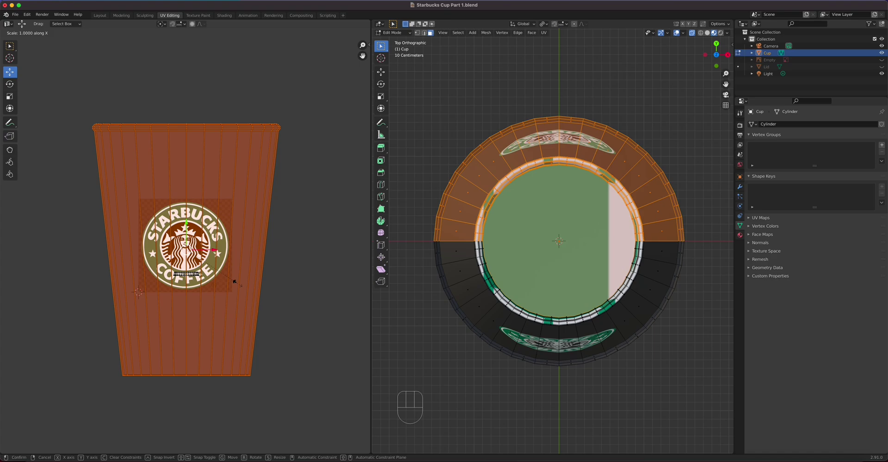
type("-1")
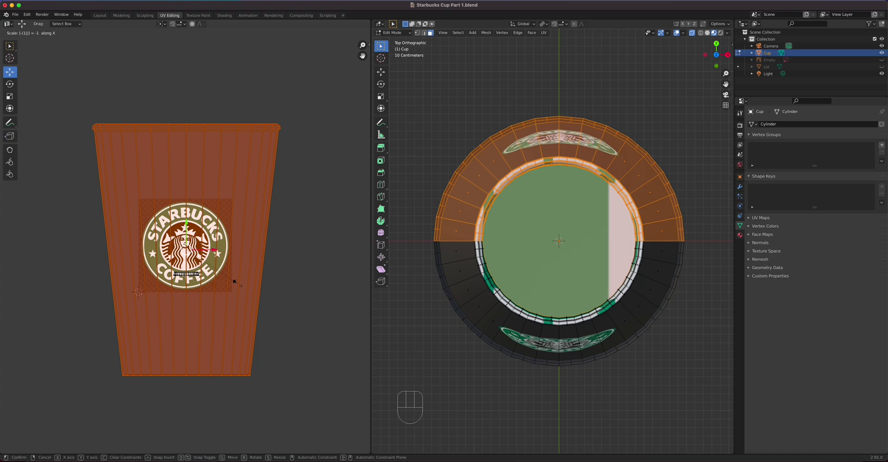
left_click(237, 284)
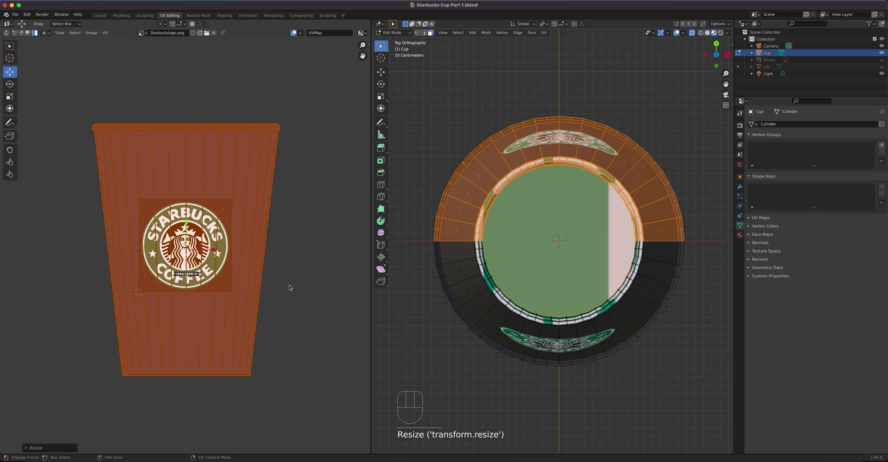
middle_click_drag(437, 340, 472, 314)
mouse_move(577, 266)
middle_mouse_down()
mouse_move(730, 260)
mouse_move(668, 258)
mouse_move(583, 274)
middle_mouse_up()
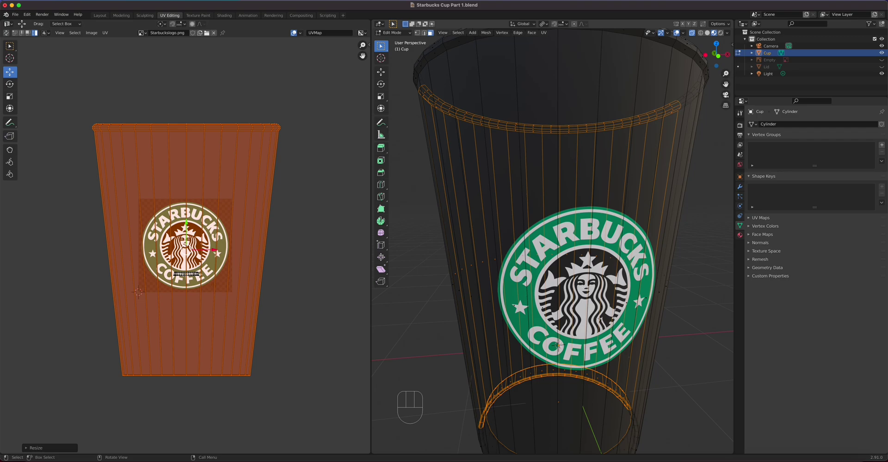
In the Shading workspace, set the Auto Smooth angle of the cup's normals to 60°.
left_click(224, 15)
scroll(443, 190, "up", 2)
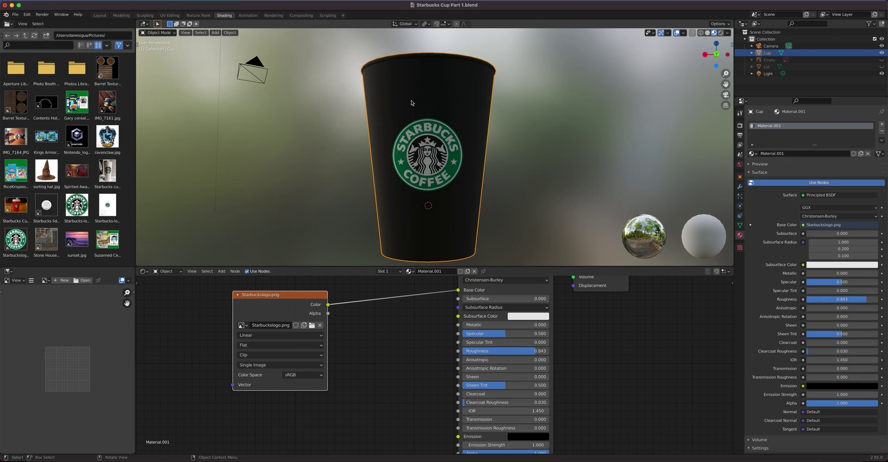
middle_click_drag(414, 218, 408, 147)
right_click(401, 118)
key("Escape")
scroll(408, 115, "up", 4)
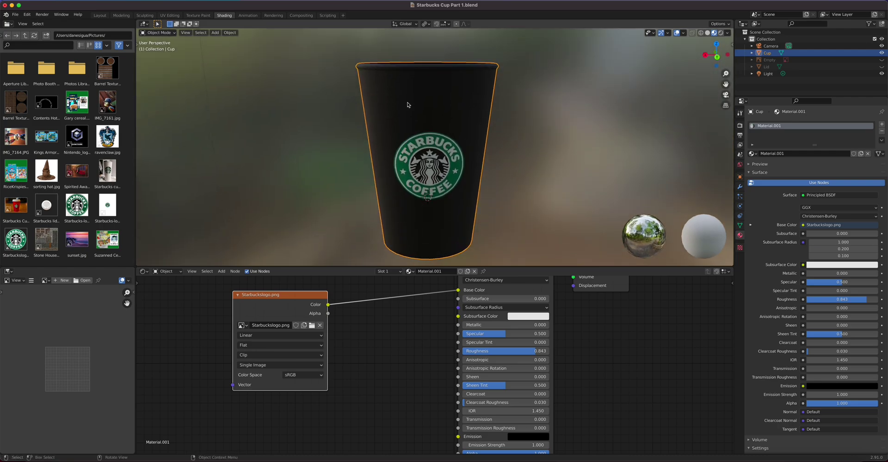
middle_click_drag(408, 116, 411, 157)
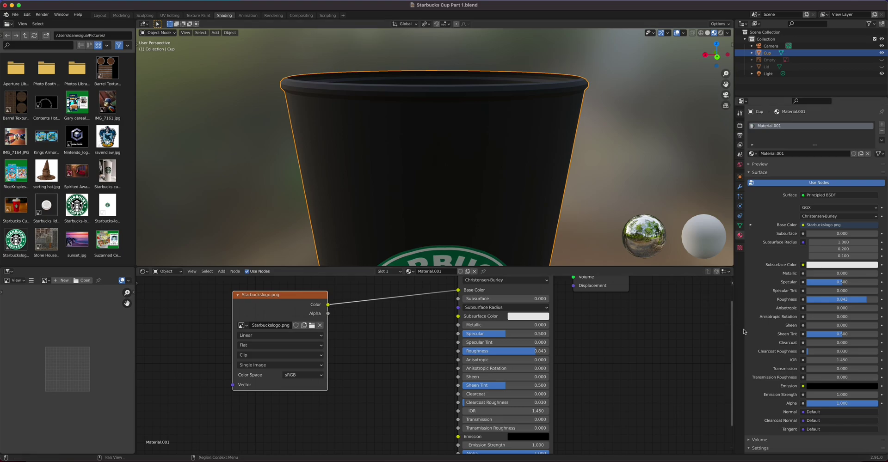
left_click(739, 225)
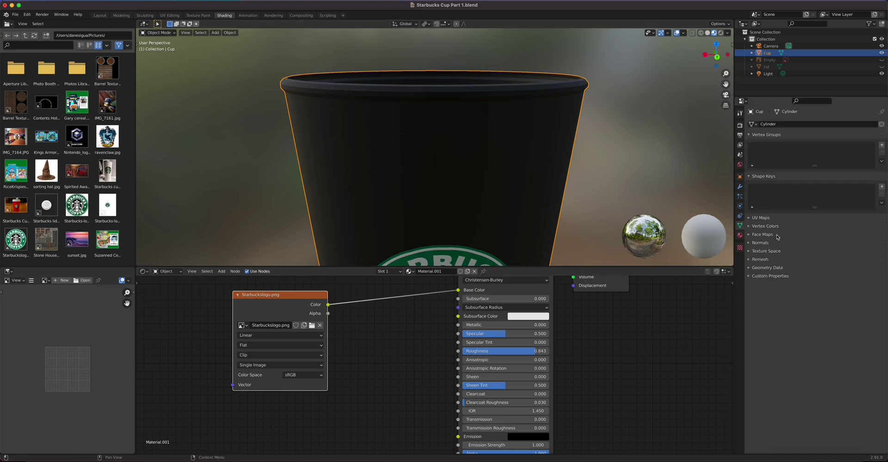
left_click(750, 243)
left_click(829, 254)
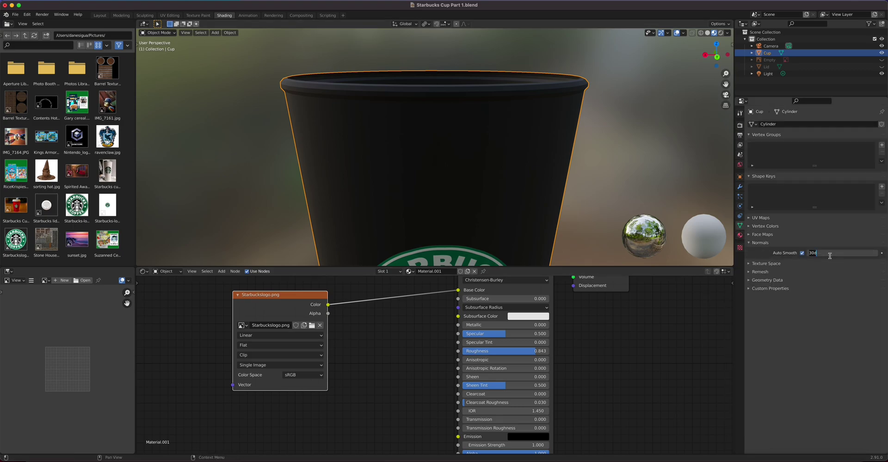
type("60")
key("Return")
Mark the edge loop just below the cup's top rim as sharp and return to Object Mode.
middle_click_drag(391, 154, 411, 185)
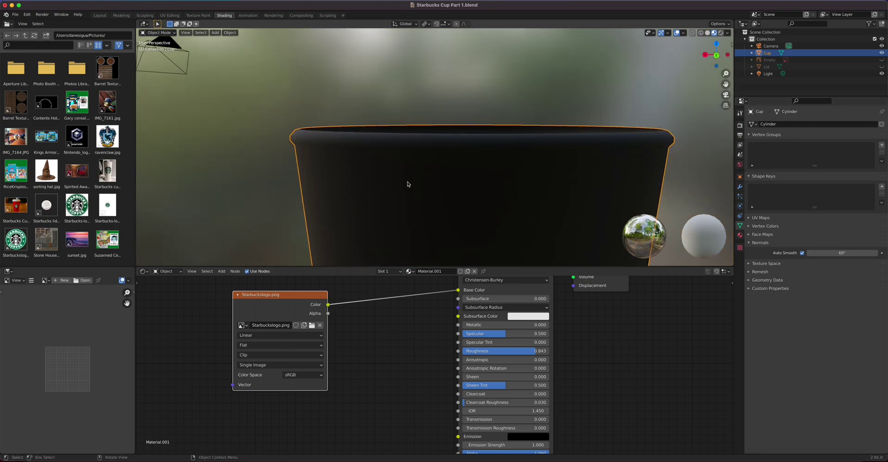
key("Tab")
middle_click_drag(368, 153, 368, 148)
left_click(368, 119)
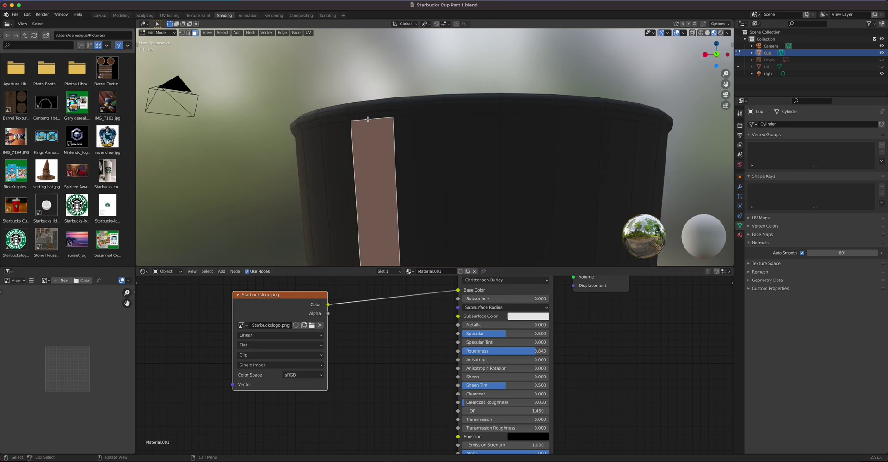
key("2")
left_click(367, 119)
left_click(368, 120, "alt")
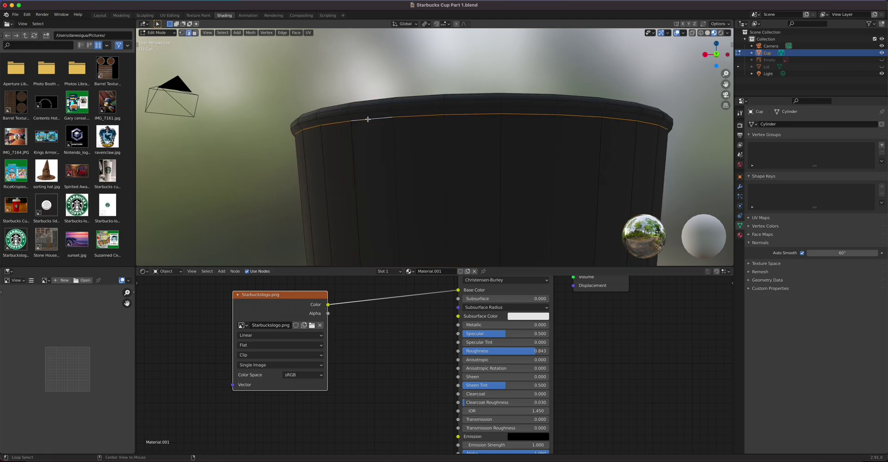
right_click(367, 119)
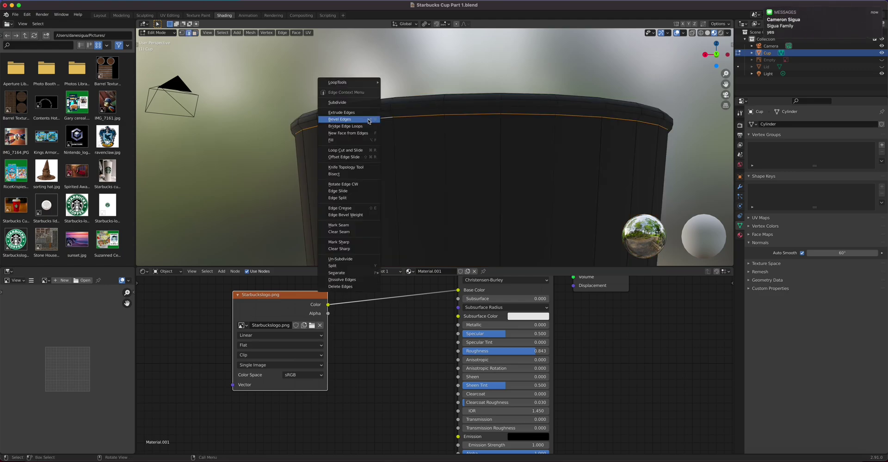
left_click(347, 239)
key("Tab")
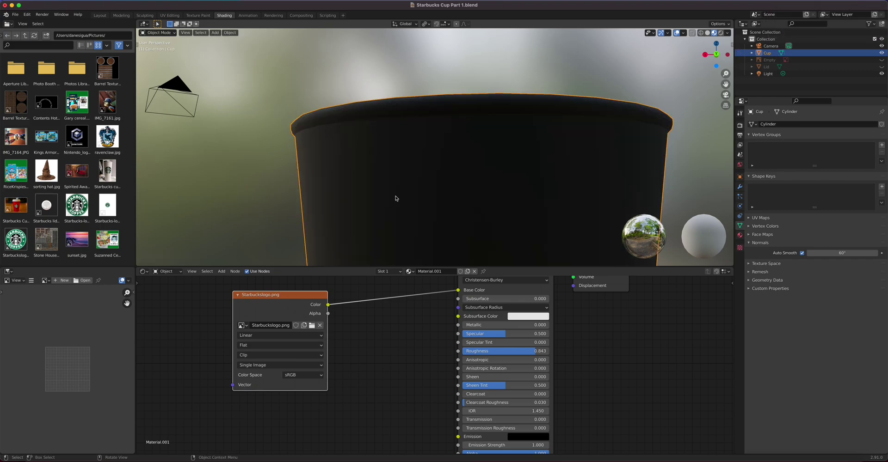
Connect the Alpha output of the Starbuckslogo.png node to the Principled BSDF's Alpha input and move the image node farther from the shader.
scroll(451, 158, "down", 3)
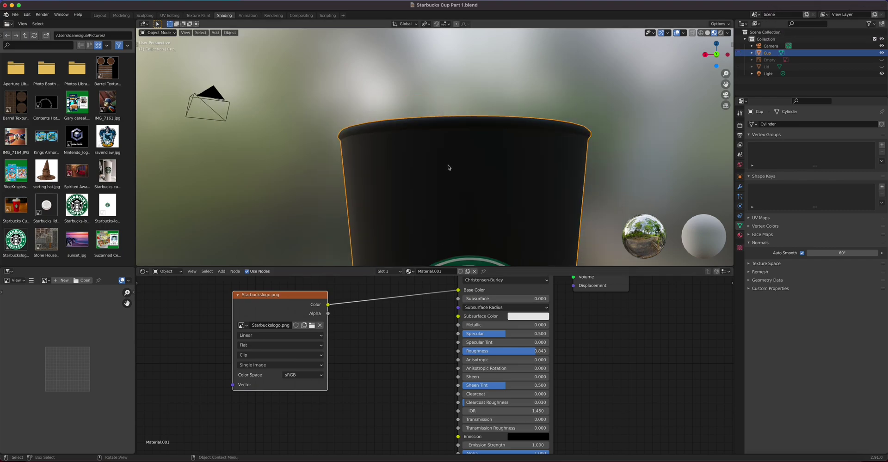
scroll(447, 179, "down", 5, "shift")
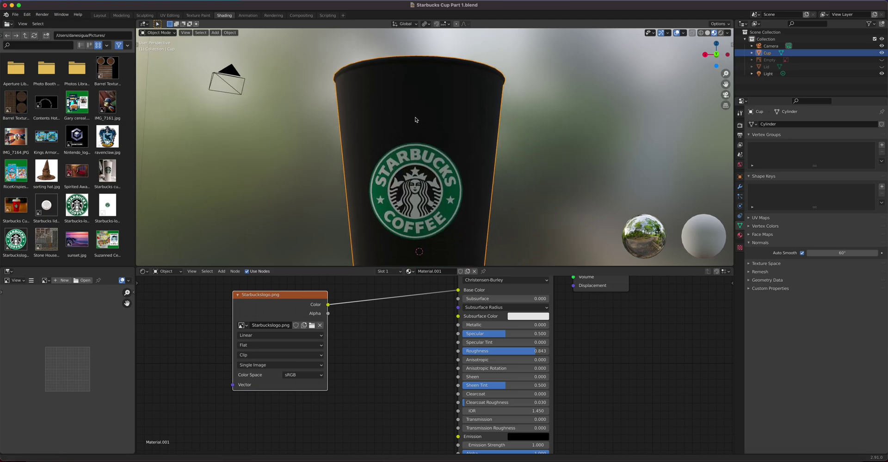
scroll(414, 104, "down", 3)
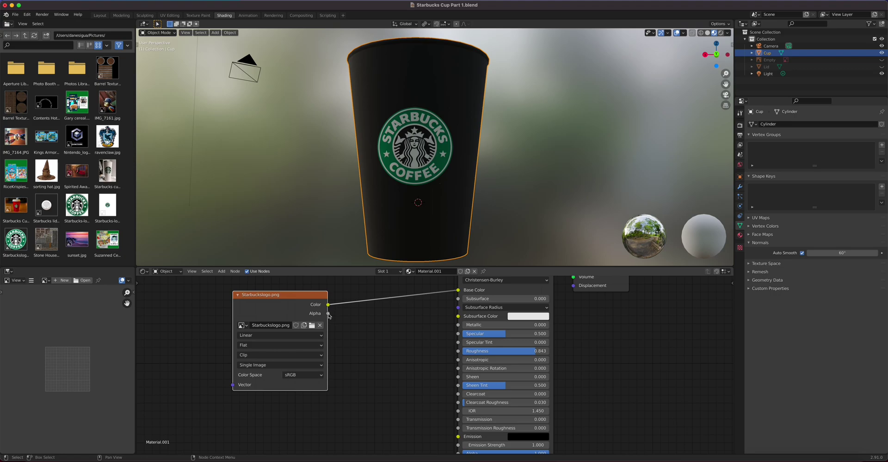
scroll(390, 327, "down", 3)
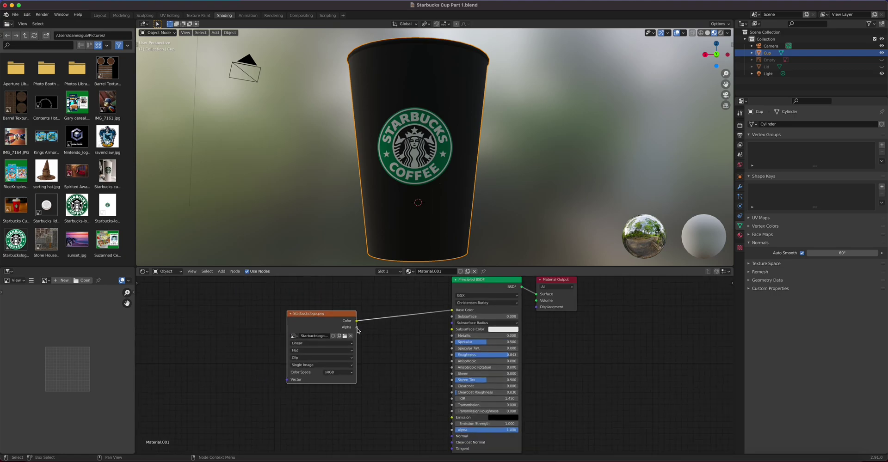
left_click_drag(356, 327, 455, 432)
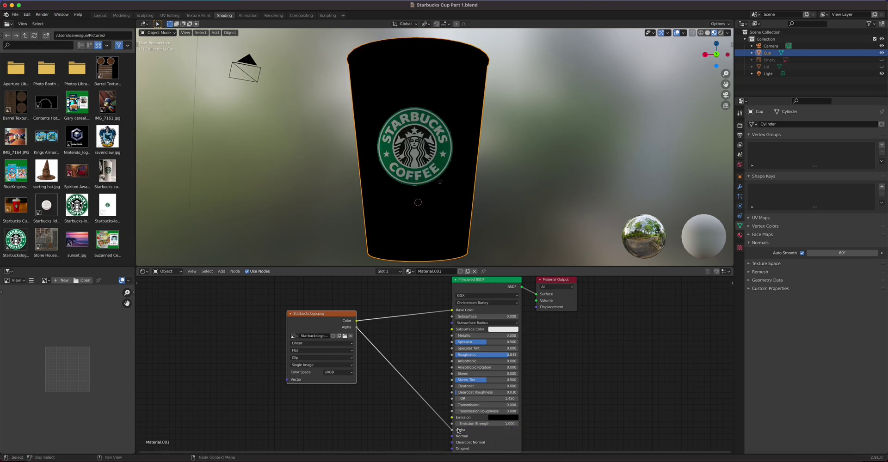
scroll(430, 232, "down", 2)
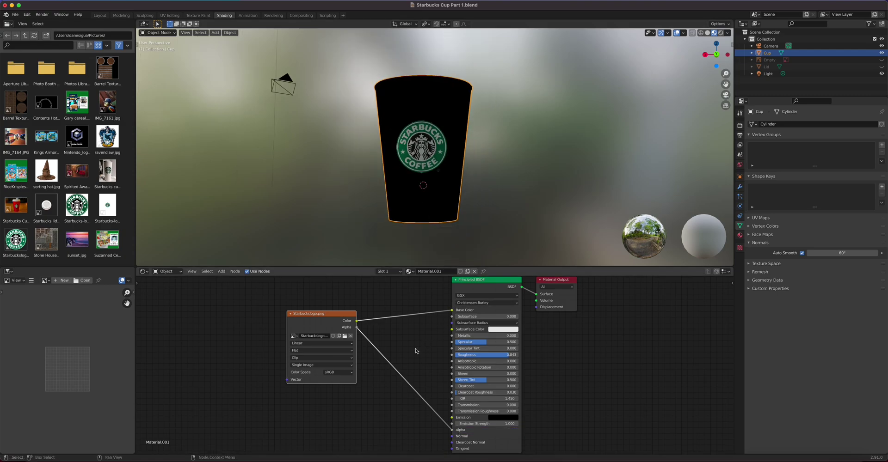
left_click_drag(336, 318, 306, 325)
mouse_move(416, 203)
middle_mouse_down()
mouse_move(432, 210)
mouse_move(379, 187)
mouse_move(411, 160)
mouse_move(405, 194)
middle_mouse_up()
scroll(437, 363, "down", 2)
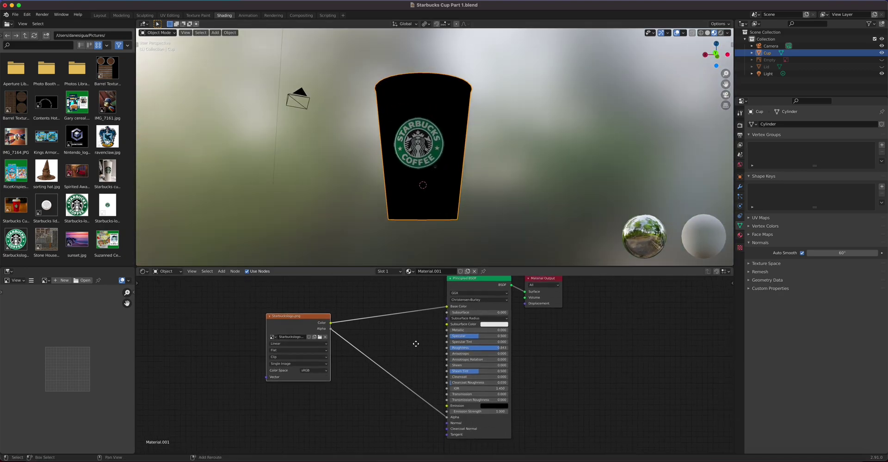
middle_click_drag(406, 198, 432, 195)
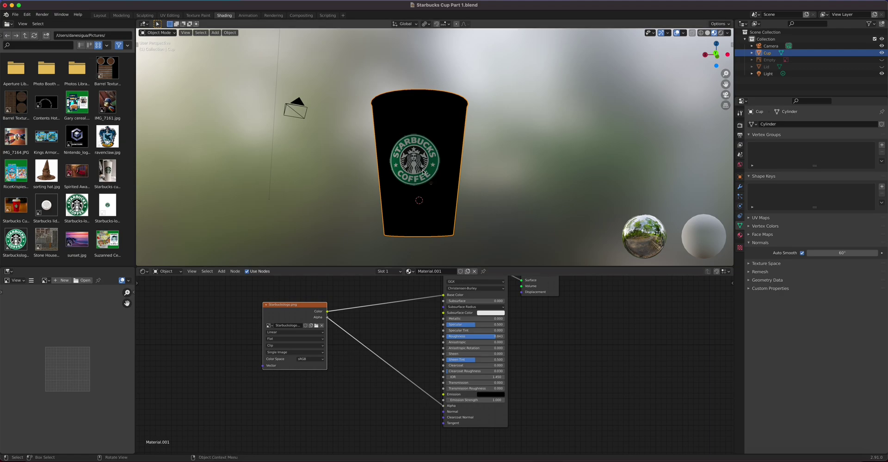
Set the cup material's blend mode to Alpha Clip and orbit around the cup to check the front and back logos and the base.
left_click(740, 236)
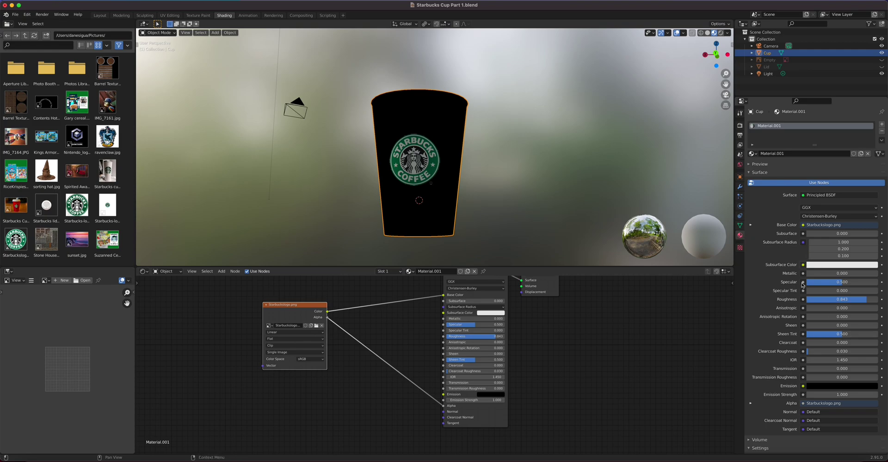
scroll(802, 285, "down", 5)
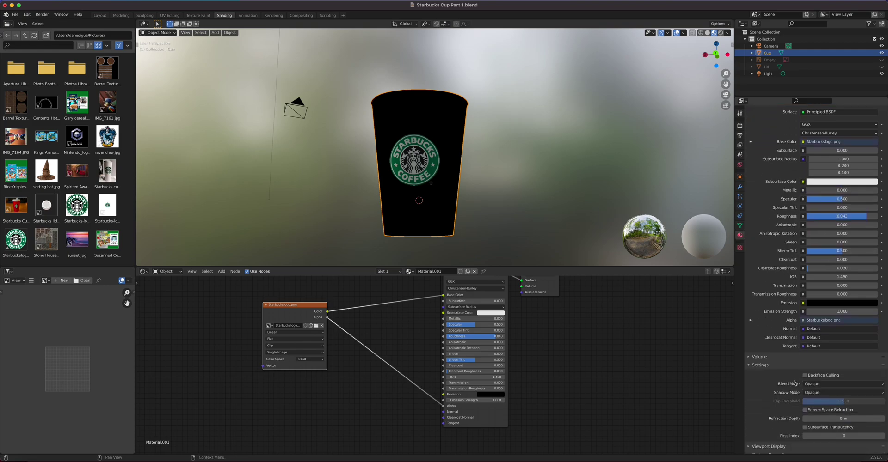
left_click(816, 384)
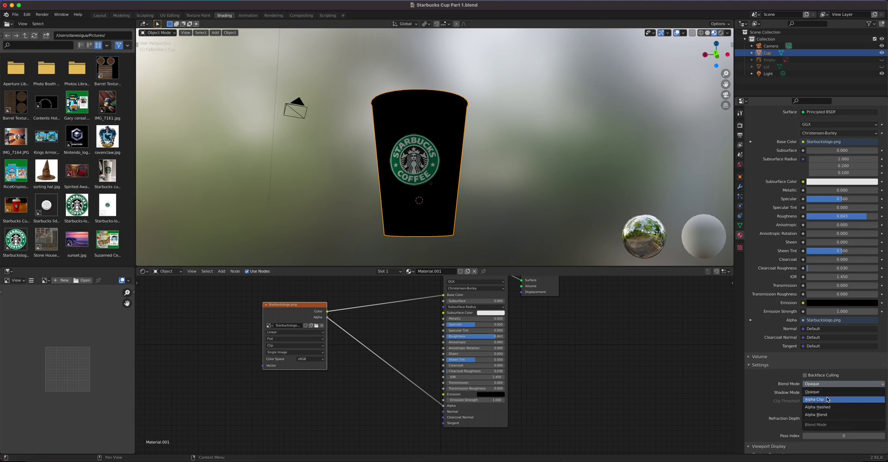
left_click(814, 399)
middle_click_drag(638, 258, 392, 159)
middle_click_drag(422, 188, 387, 184)
middle_click_drag(438, 196, 392, 182)
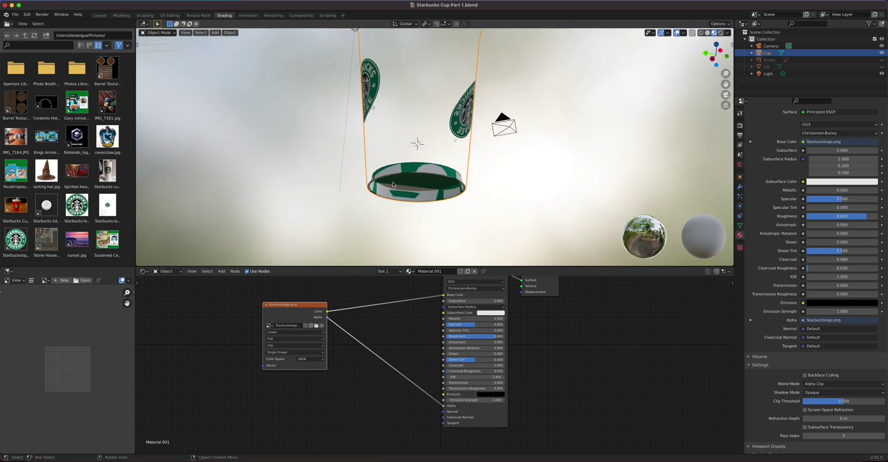
In the UV Editing workspace, change to face selection mode and select the cup's bottom face from below.
left_click(170, 15)
mouse_move(484, 224)
middle_mouse_down()
mouse_move(515, 200)
mouse_move(525, 227)
middle_mouse_up()
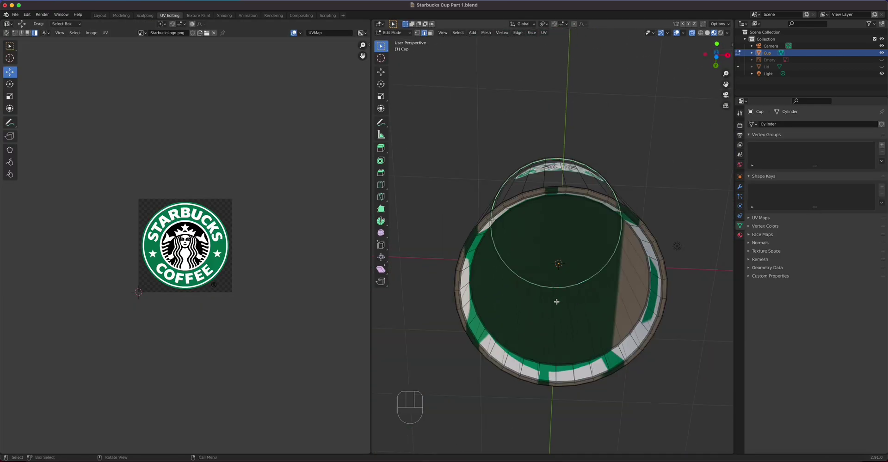
key("3")
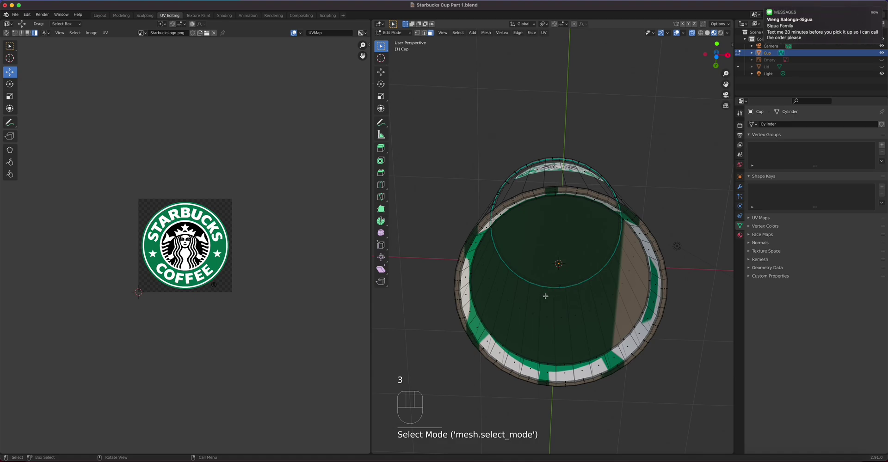
left_click(558, 287)
left_click(558, 286)
middle_click_drag(559, 286, 560, 292)
Grow the face selection from the cup's bottom face outward through the inner wall to the outer edge of the base ring.
key("ctrl+KP_Add")
key("ctrl+KP_Add")
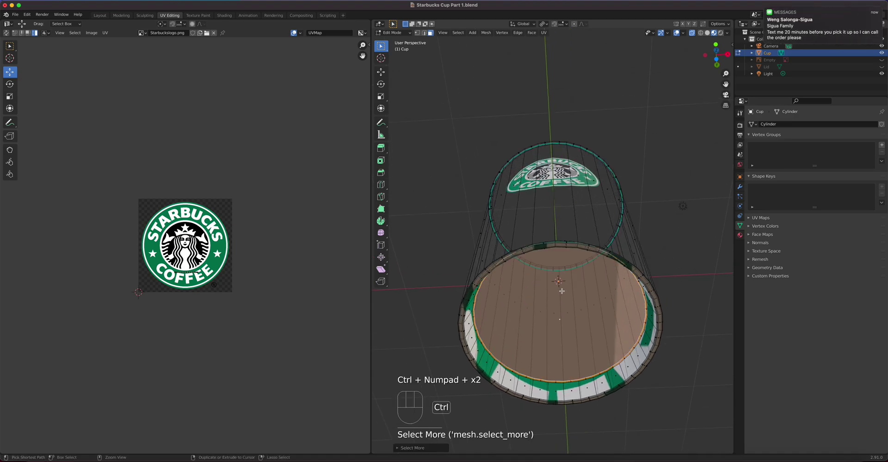
key("ctrl+KP_Add")
key("ctrl+KP_Add")
key("ctrl+KP_Add")
key("ctrl+KP_Add")
key("ctrl+KP_Add")
key("ctrl+KP_Add")
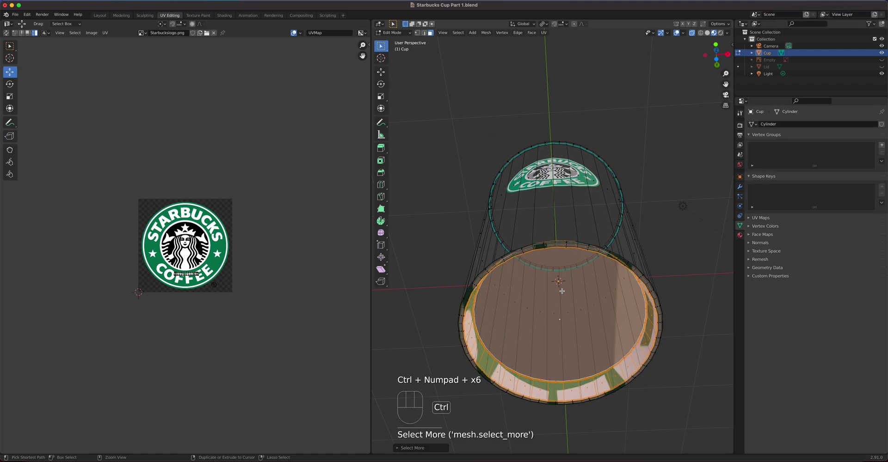
key("ctrl+KP_Add")
key("ctrl+KP_Add")
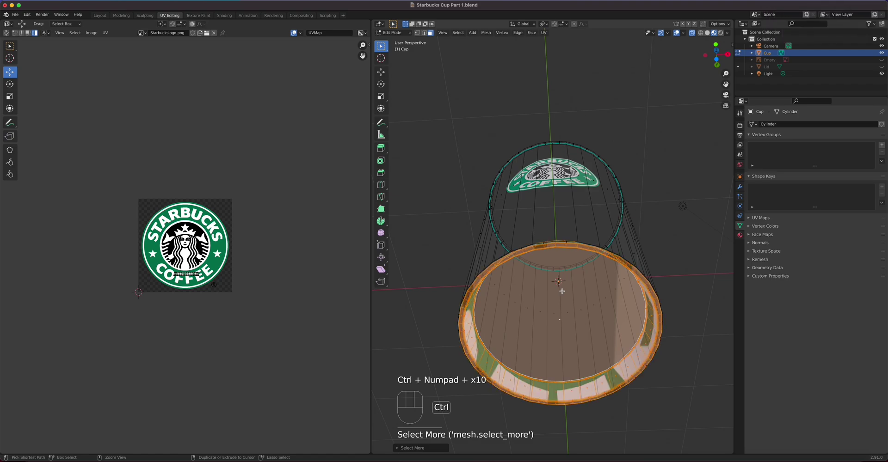
Move the cup base's UVs off the logo into the image's transparent lower-left corner and return to Object Mode.
middle_click_drag(594, 265, 615, 329)
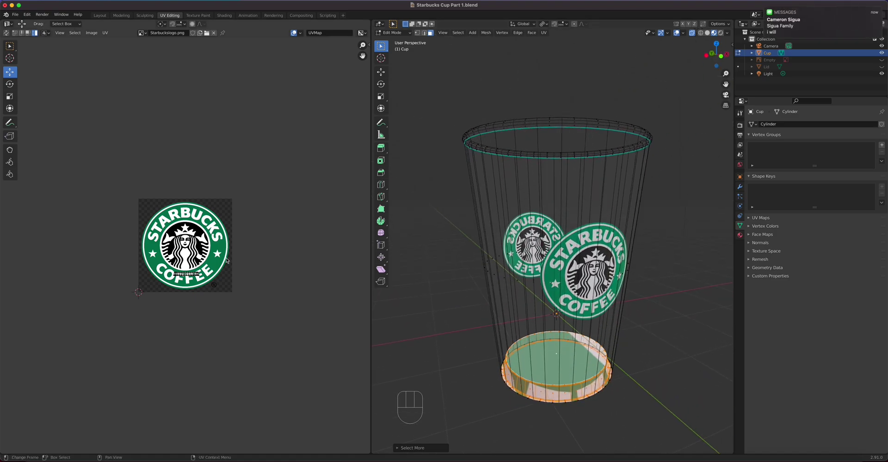
scroll(226, 258, "up", 4)
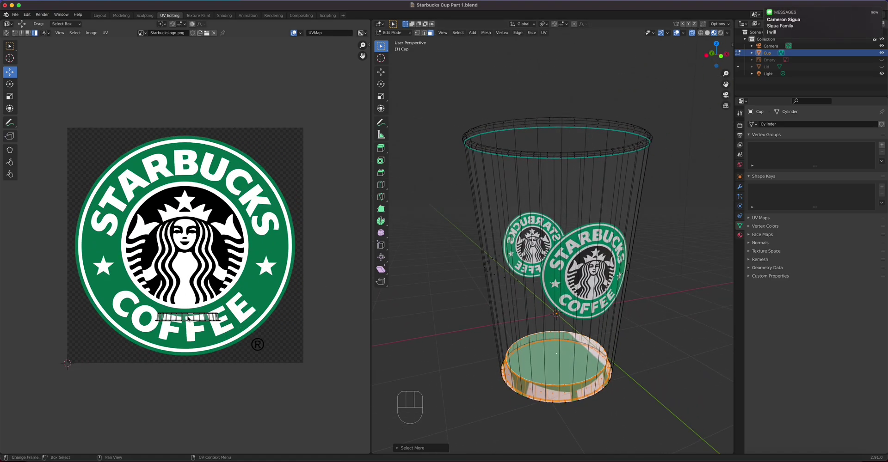
left_click_drag(129, 305, 184, 319)
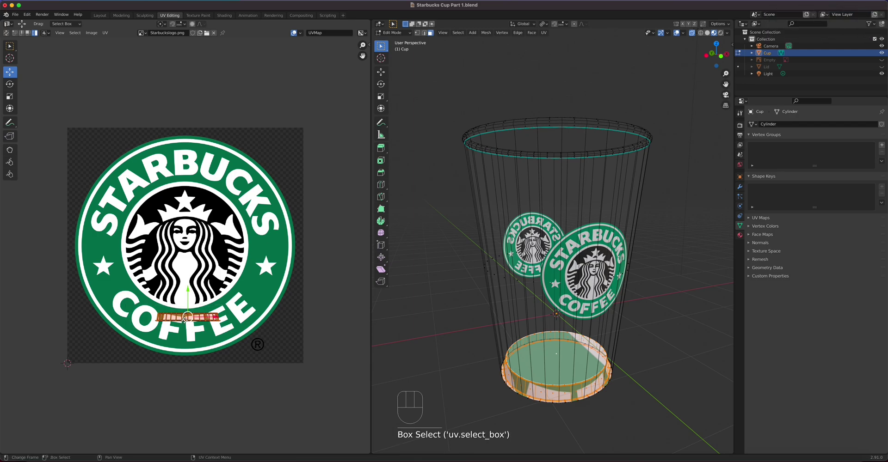
key("g")
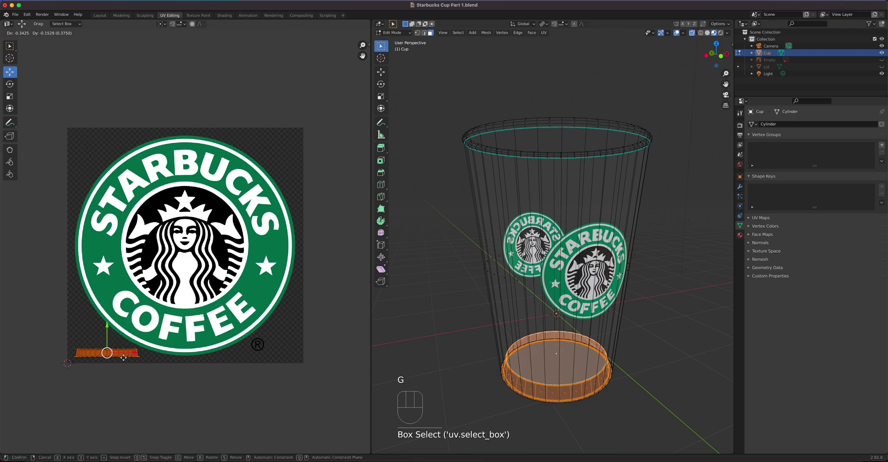
left_click(164, 360)
key("Tab")
middle_click_drag(592, 350, 587, 342)
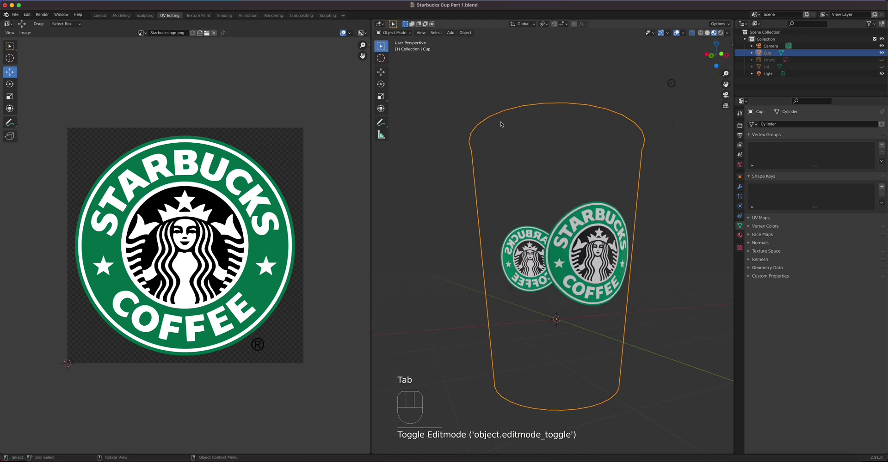
Return to the Shading workspace, bring the whole cup into view and show the material's blend settings.
left_click(224, 15)
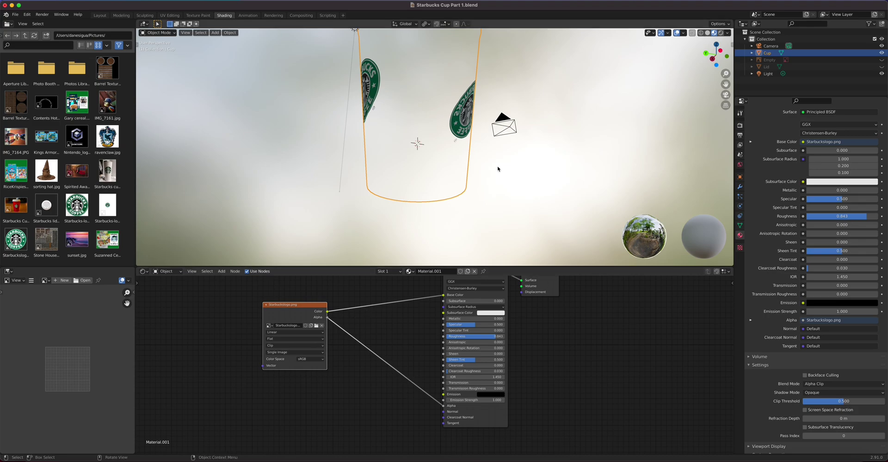
scroll(486, 164, "down", 3)
middle_click_drag(486, 165, 419, 147)
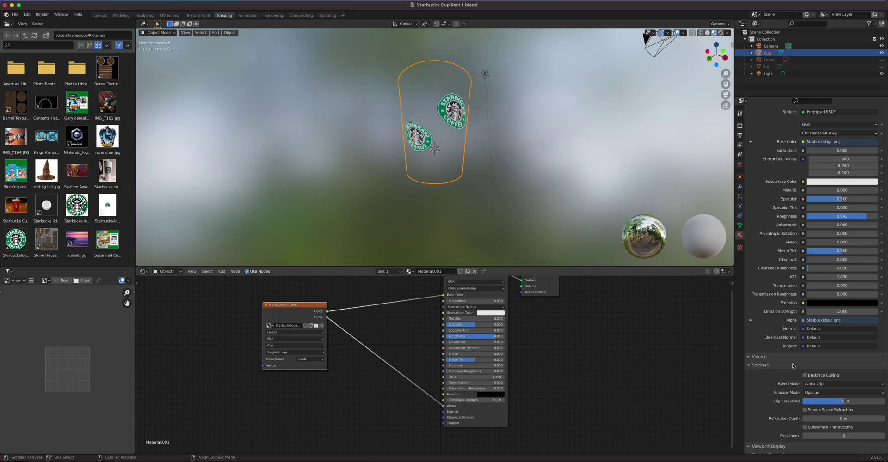
scroll(772, 359, "down", 1)
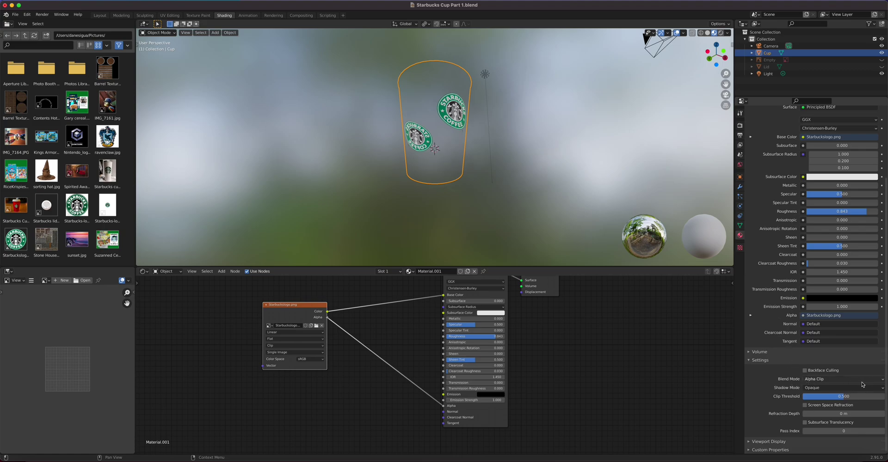
Try Backface Culling on the cup material and switch it back off.
left_click(806, 370)
left_click(805, 371)
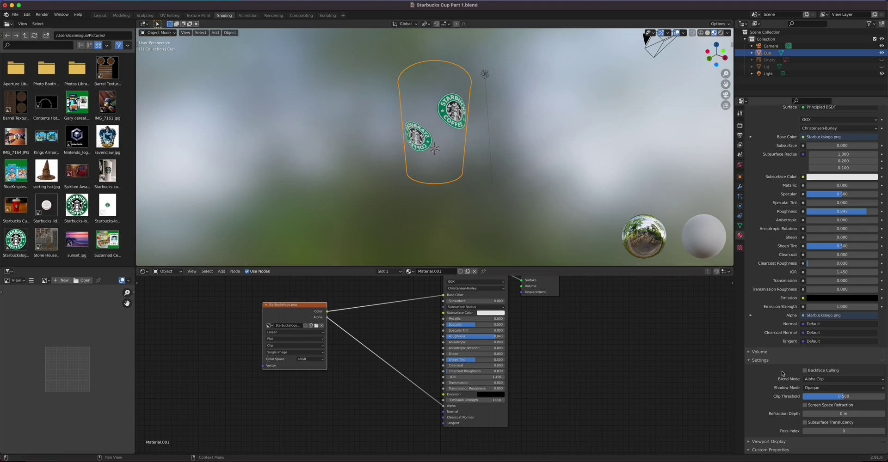
left_click(805, 370)
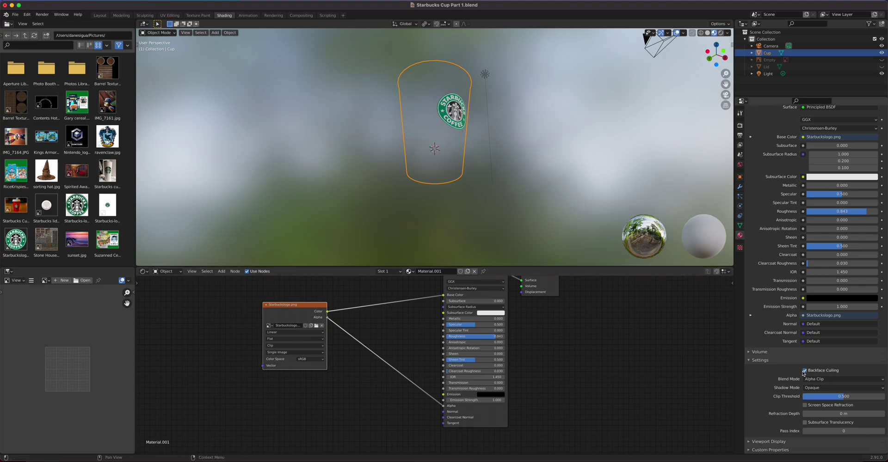
left_click(805, 371)
Move the Starbuckslogo.png node farther from the shader and insert a MixRGB node into its Color link to Base Color.
middle_click_drag(495, 185, 399, 148)
scroll(426, 314, "down", 1)
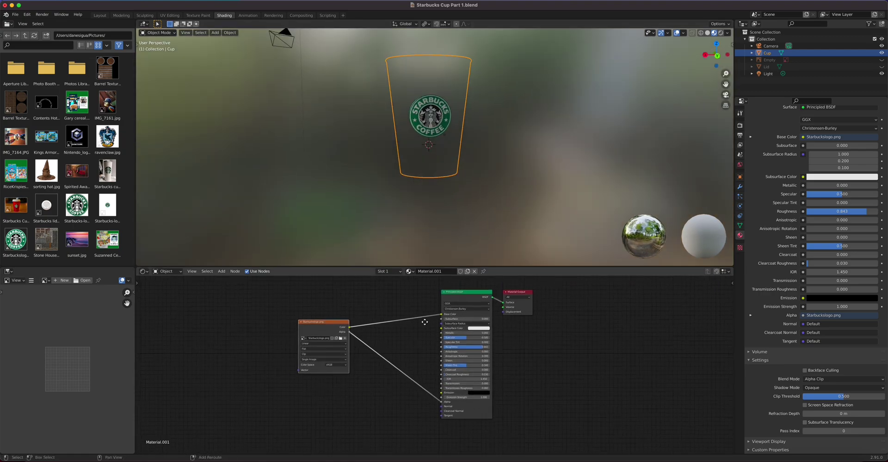
scroll(426, 314, "up", 2)
scroll(450, 150, "up", 3)
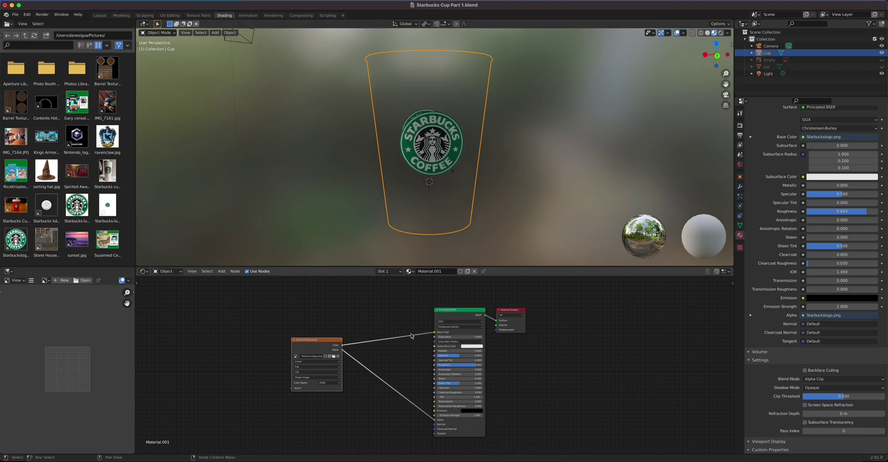
left_click_drag(324, 340, 285, 335)
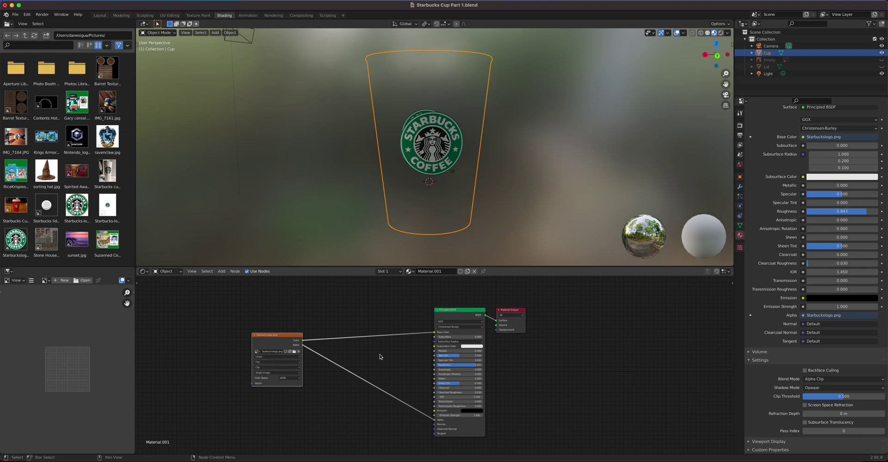
key("shift+a")
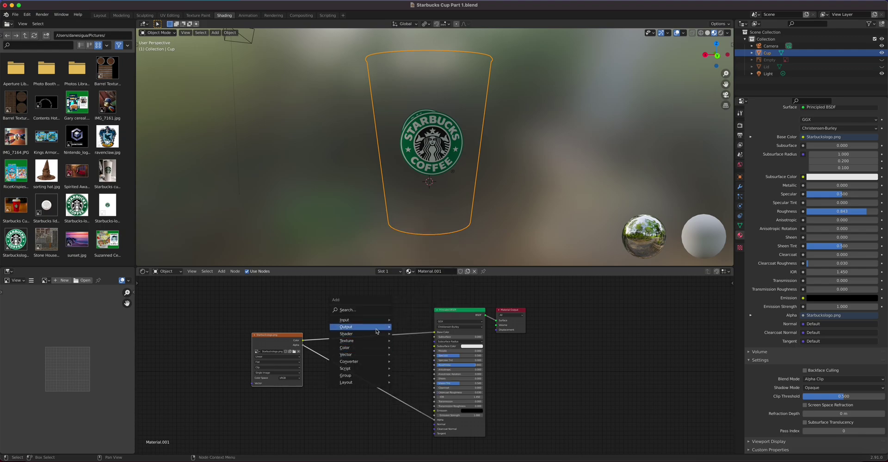
mouse_move(376, 336)
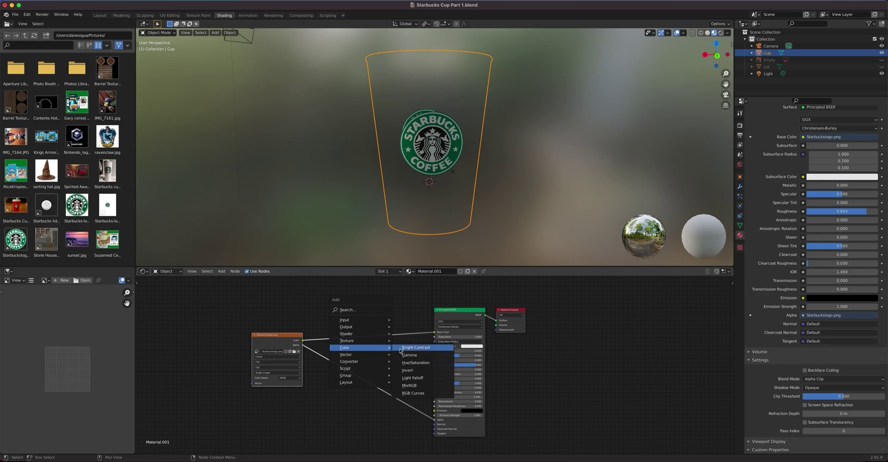
left_click(409, 386)
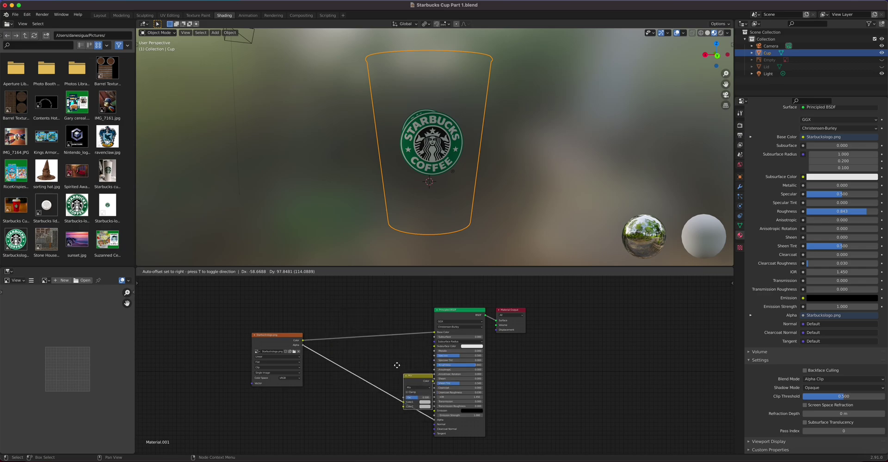
left_click(362, 320)
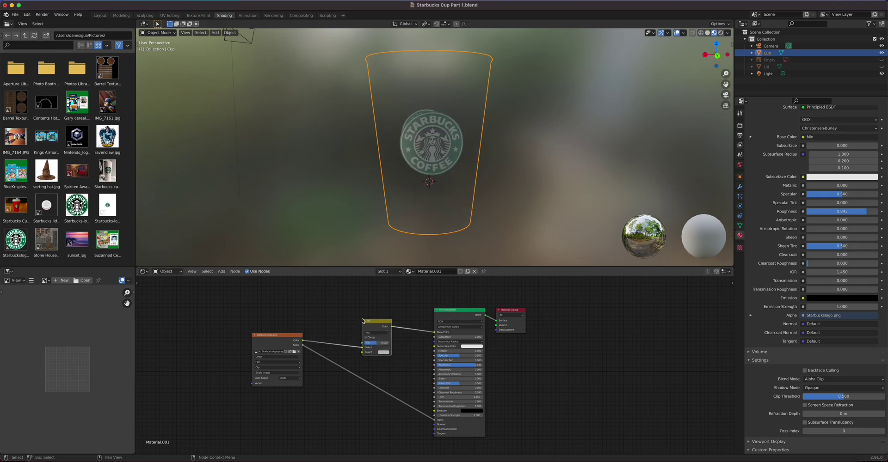
Reroute the image texture's Color link from the Mix node's Color1 input to Color2.
middle_click_drag(398, 354, 470, 374)
scroll(416, 338, "up", 5)
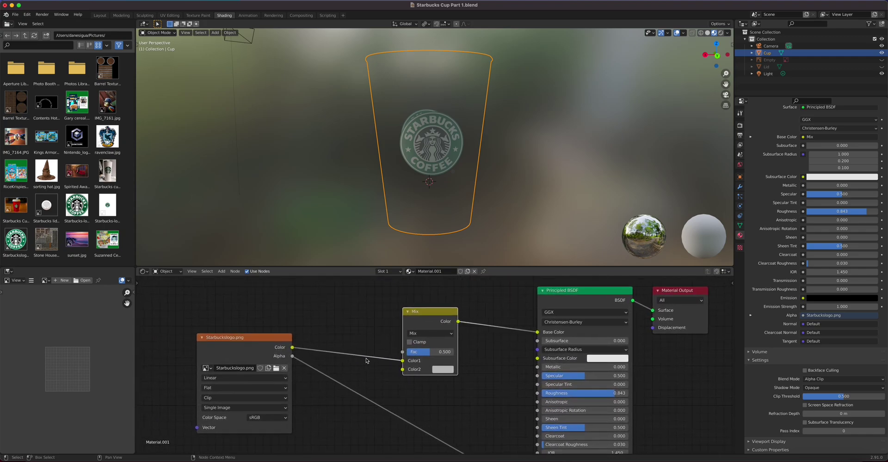
left_click_drag(402, 361, 402, 370)
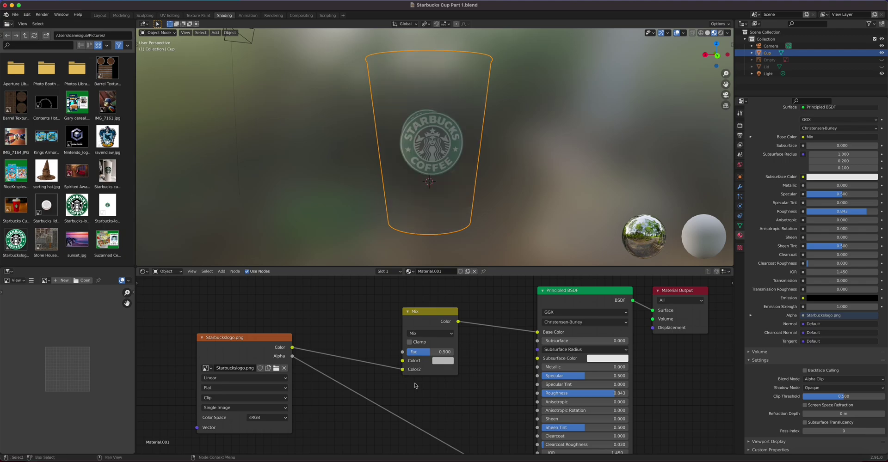
Reroute the image texture's Alpha link from the Principled BSDF's Alpha input to the Mix node's Fac input.
scroll(419, 379, "down", 1)
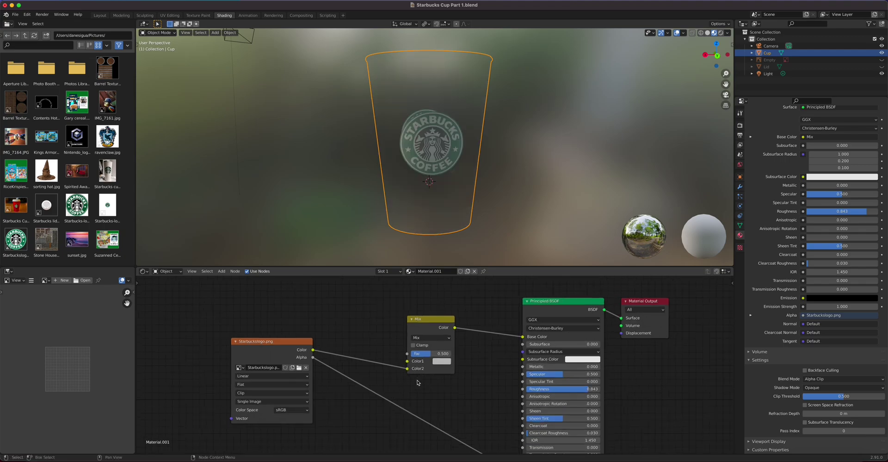
middle_click_drag(450, 396, 399, 332)
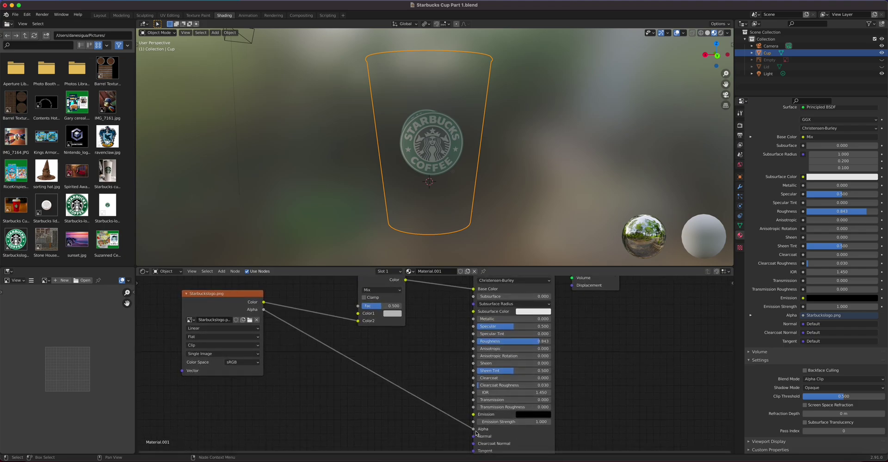
left_click_drag(474, 431, 358, 307)
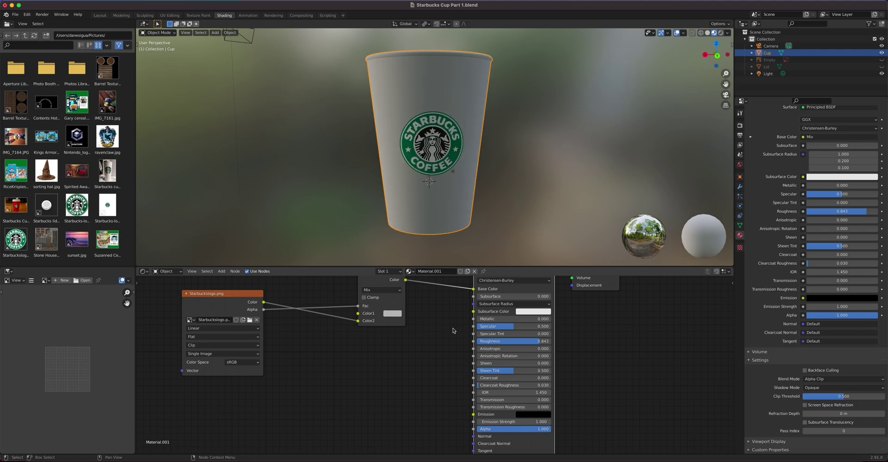
middle_click_drag(379, 281, 403, 307)
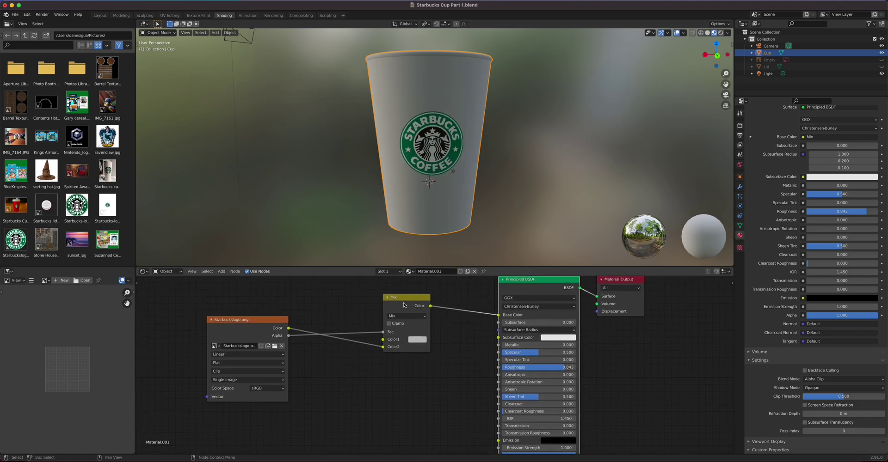
Shift the Mix node slightly toward the image node and set its Color1 to a deep red for the cup.
left_click_drag(406, 298, 393, 300)
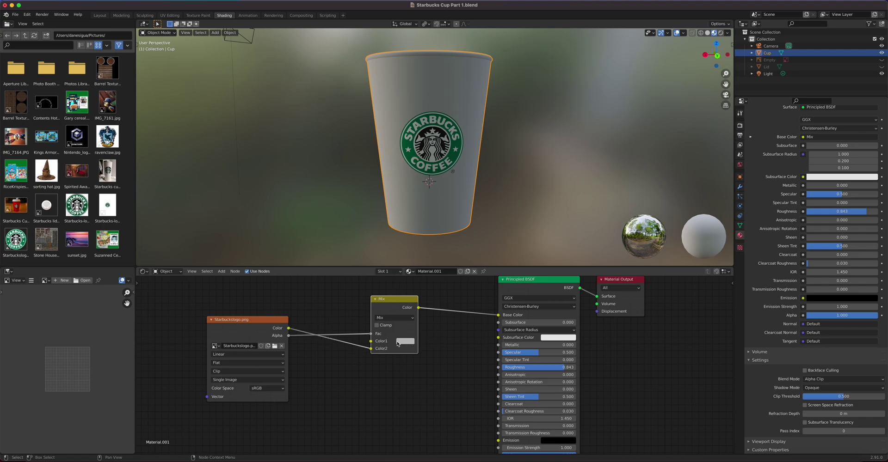
left_click(403, 343)
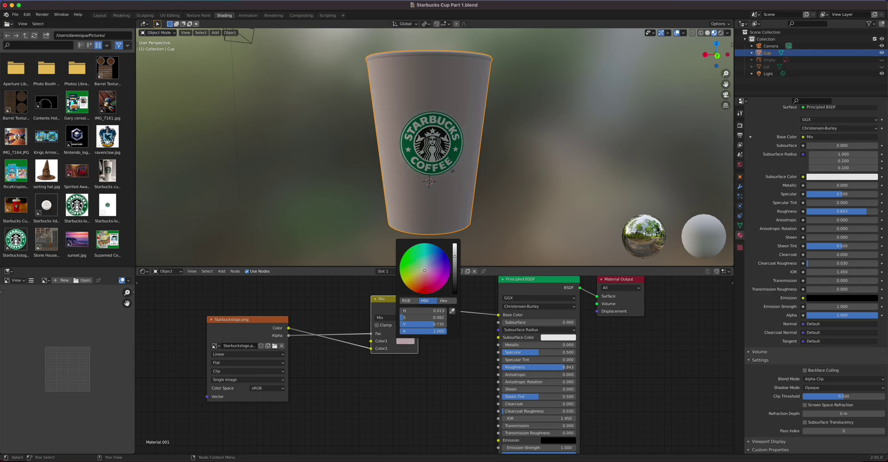
left_click(429, 293)
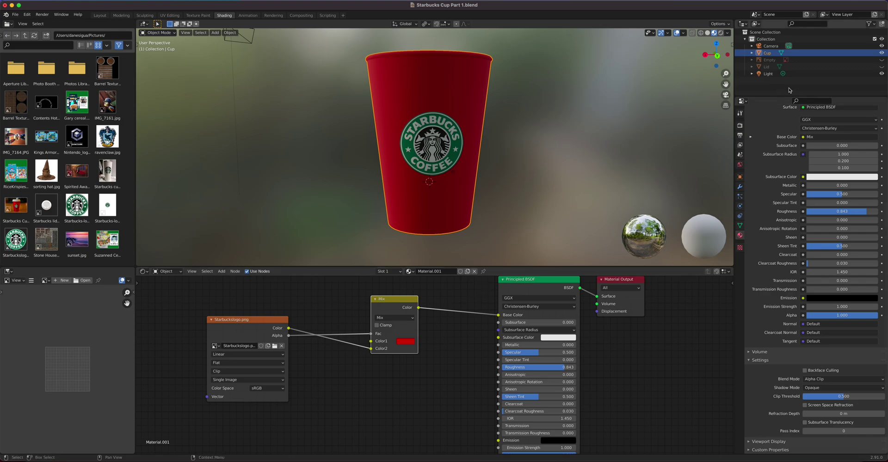
Unhide the Lid and inspect the logo against the red cup up close along with the node setup.
left_click(882, 67)
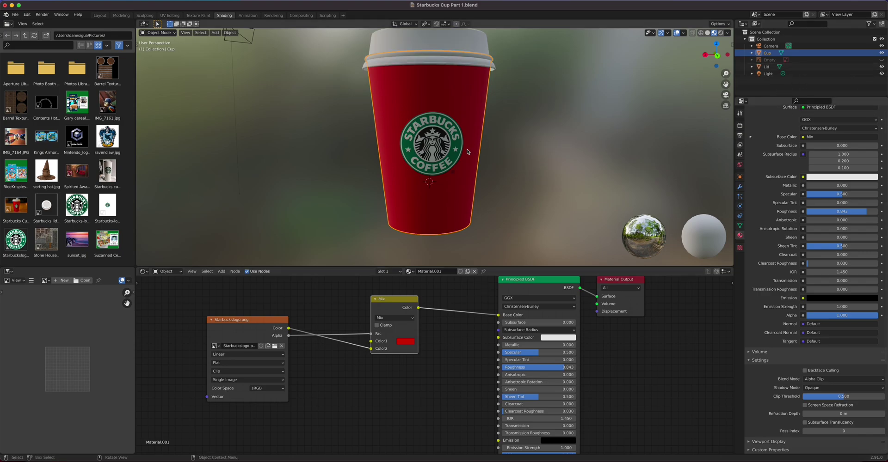
scroll(456, 182, "up", 2)
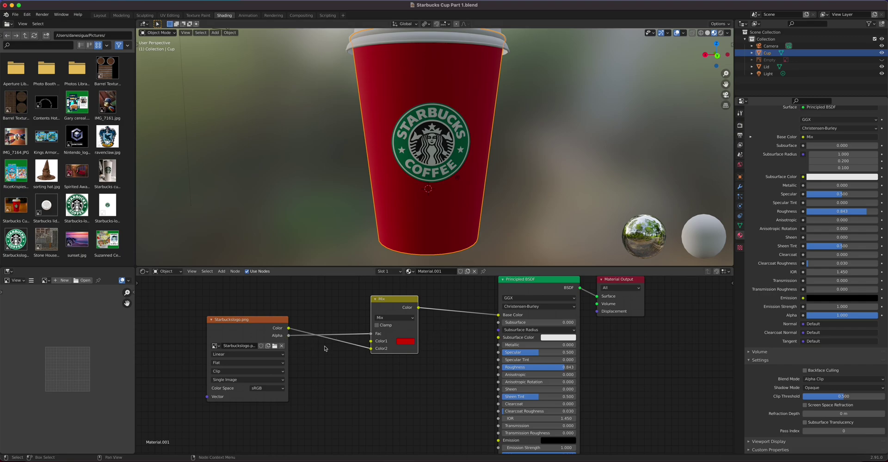
scroll(481, 410, "down", 5)
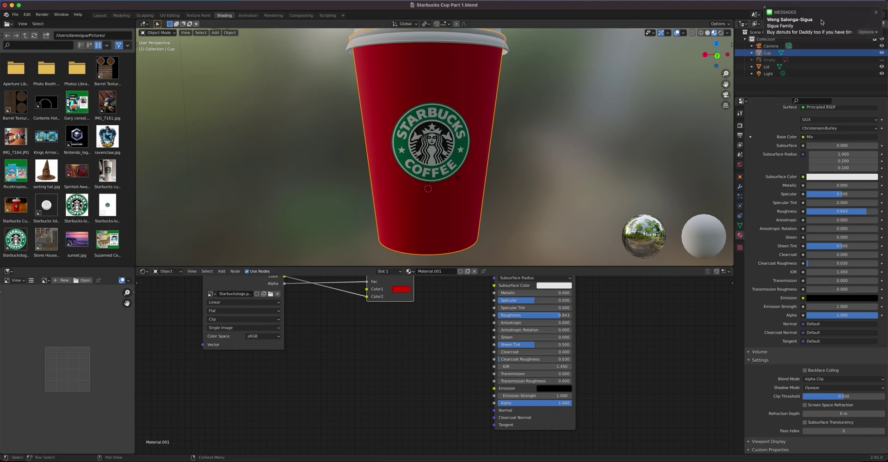
scroll(300, 351, "up", 6)
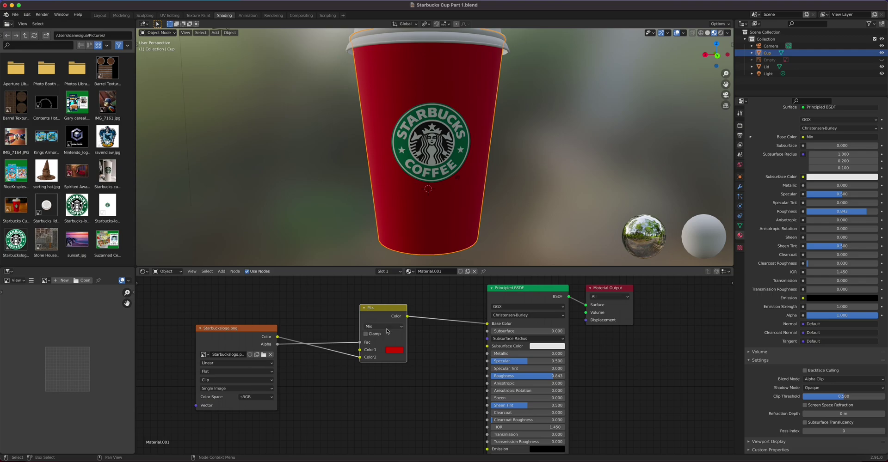
scroll(446, 207, "down", 1)
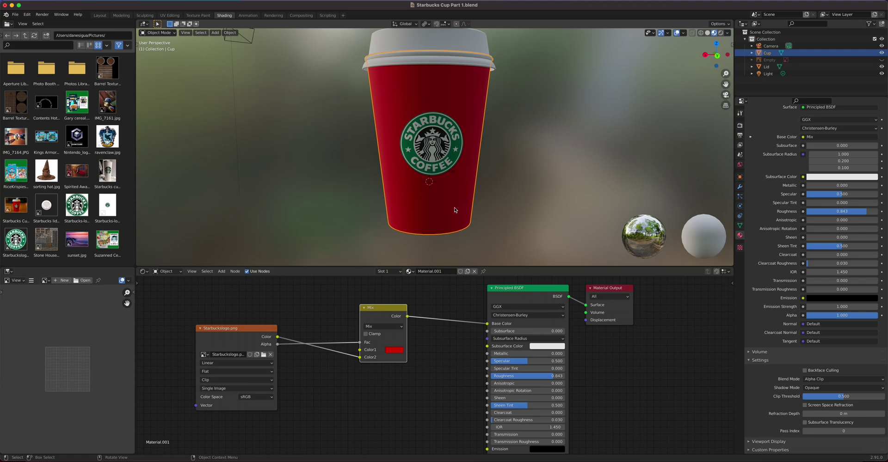
scroll(430, 199, "up", 3)
scroll(441, 148, "up", 5)
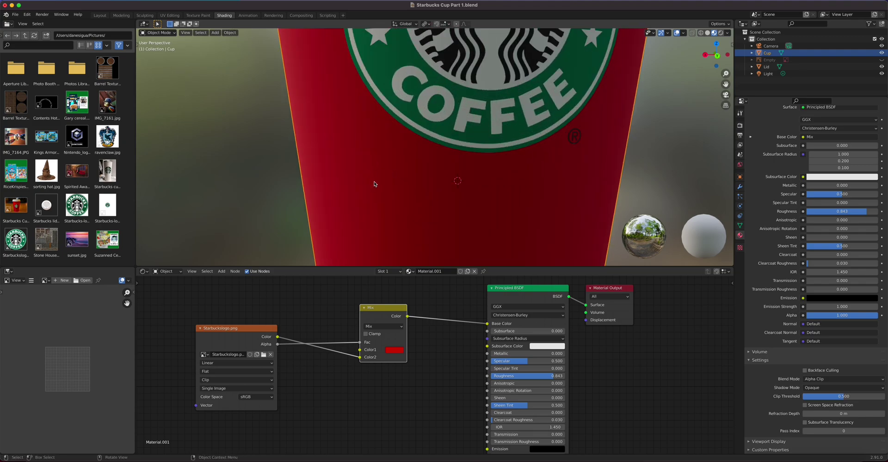
scroll(375, 184, "down", 5)
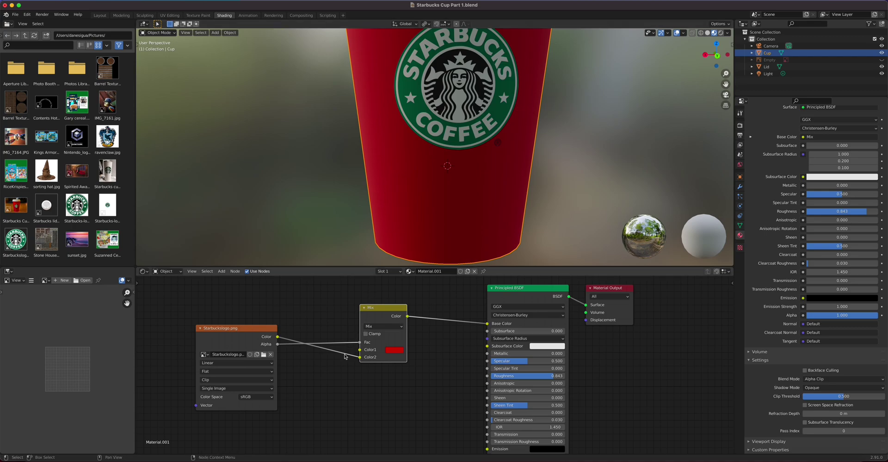
Add a Bump node beside the Principled BSDF and connect its Normal output to the shader's Normal input.
middle_click_drag(331, 410, 362, 304)
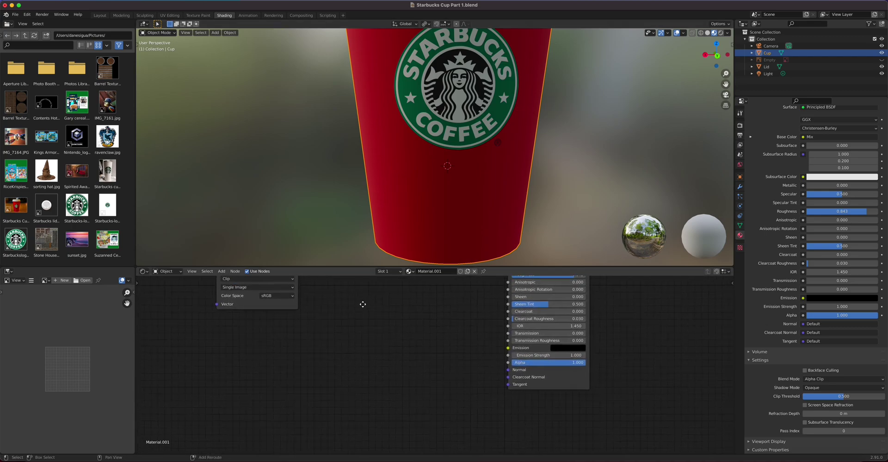
key("shift+a")
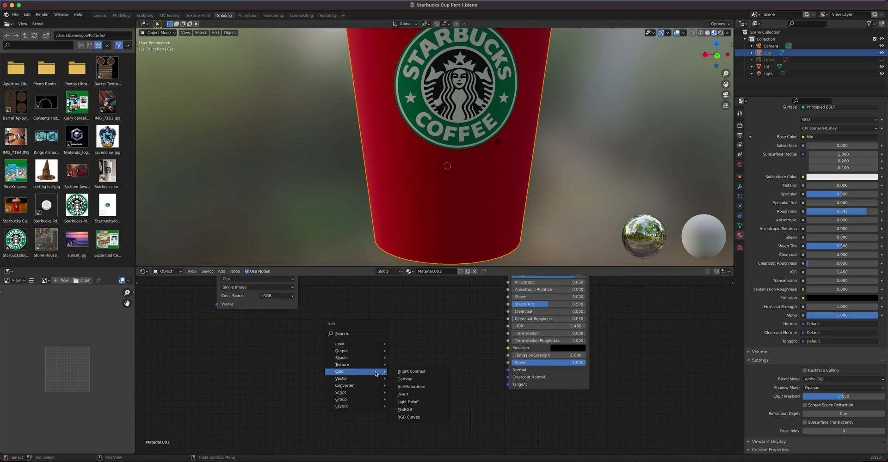
left_click(226, 273)
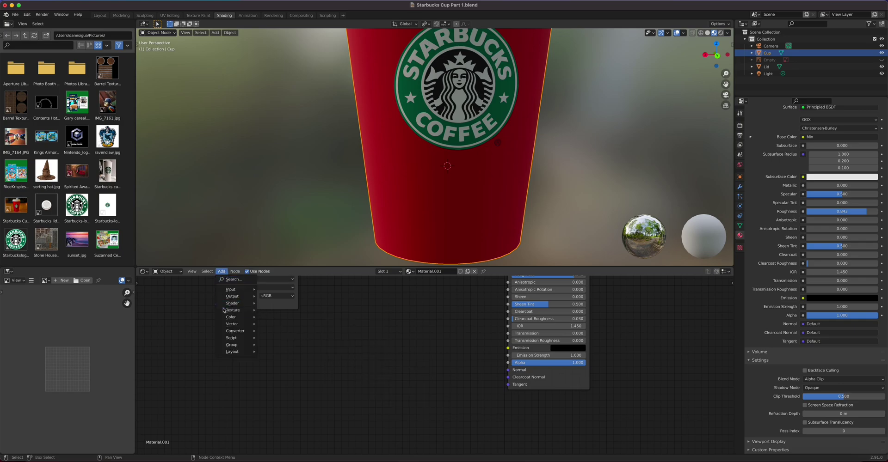
mouse_move(231, 327)
left_click(276, 325)
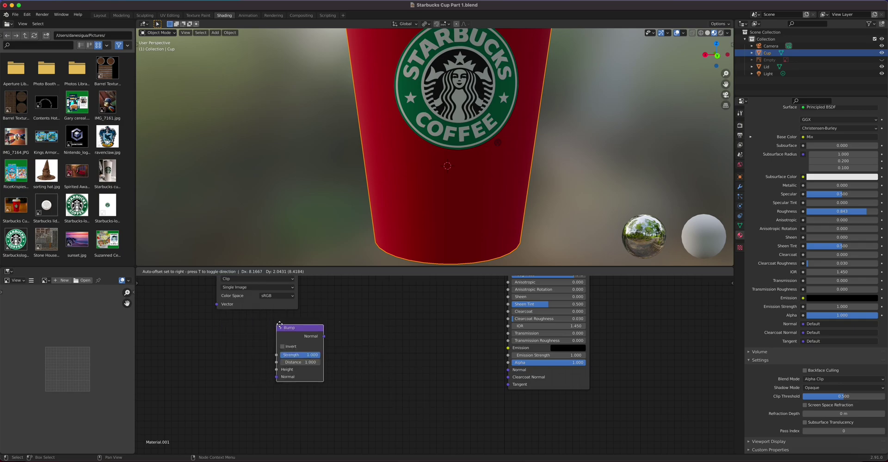
left_click(382, 343)
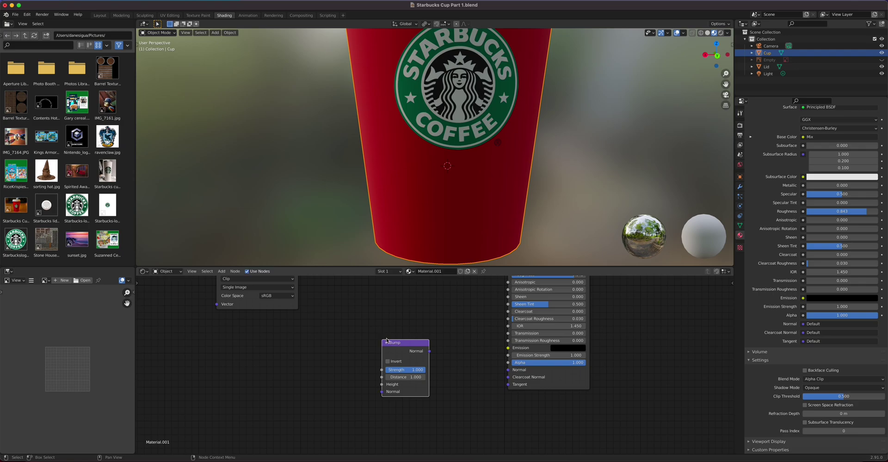
left_click_drag(430, 353, 508, 370)
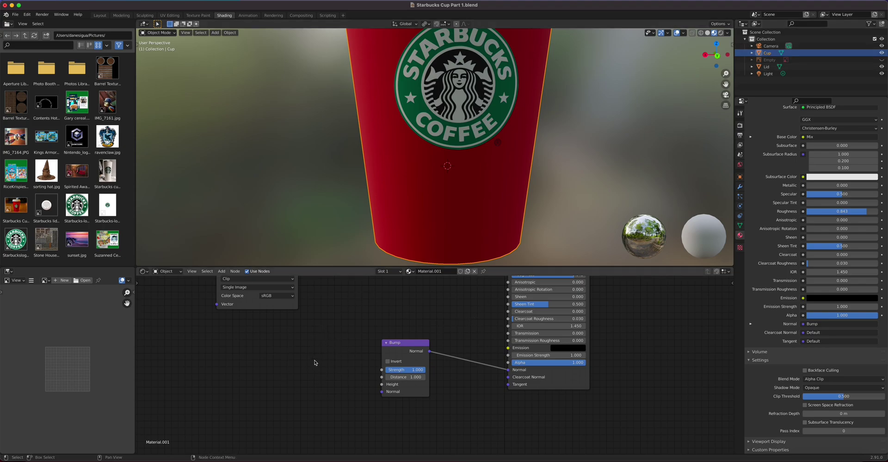
left_click_drag(404, 347, 435, 344)
Try a White Noise Texture by linking its Color output to the Bump node's Height input and check the cup surface.
scroll(331, 329, "down", 1)
scroll(359, 366, "up", 3)
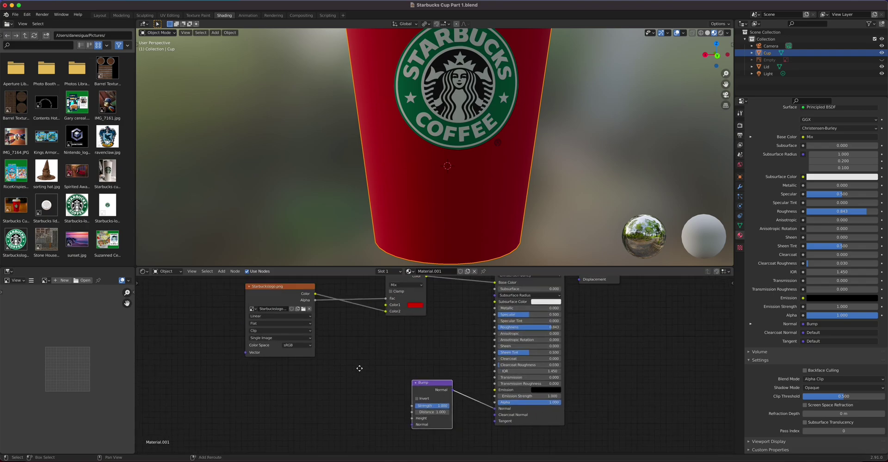
scroll(340, 363, "down", 3)
key("shift+a")
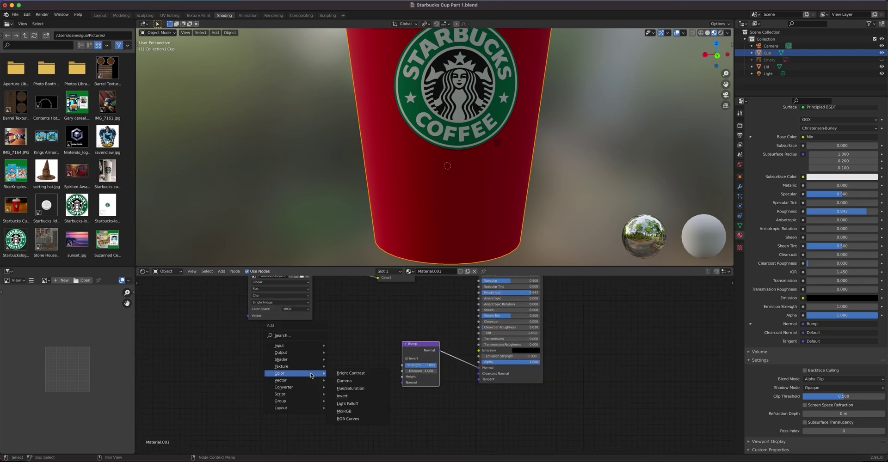
mouse_move(293, 370)
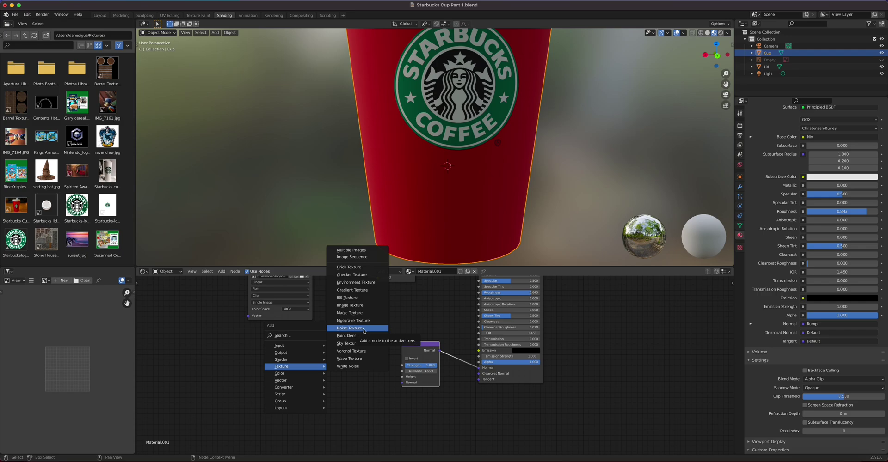
left_click(356, 366)
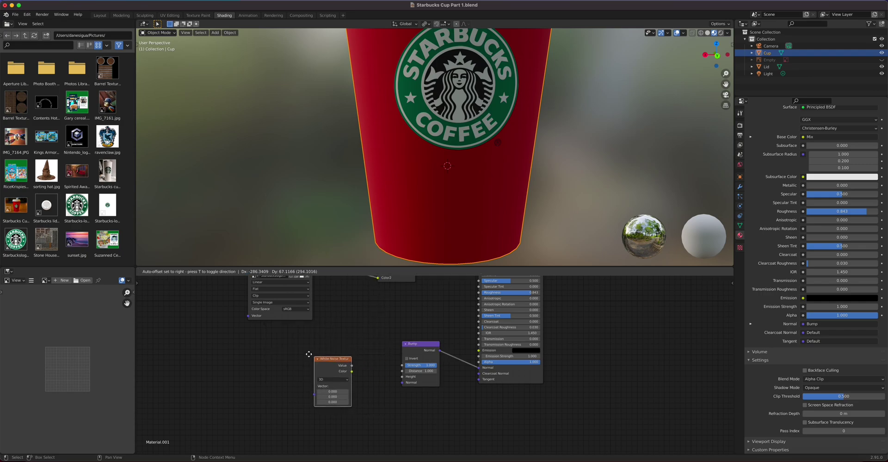
left_click(300, 352)
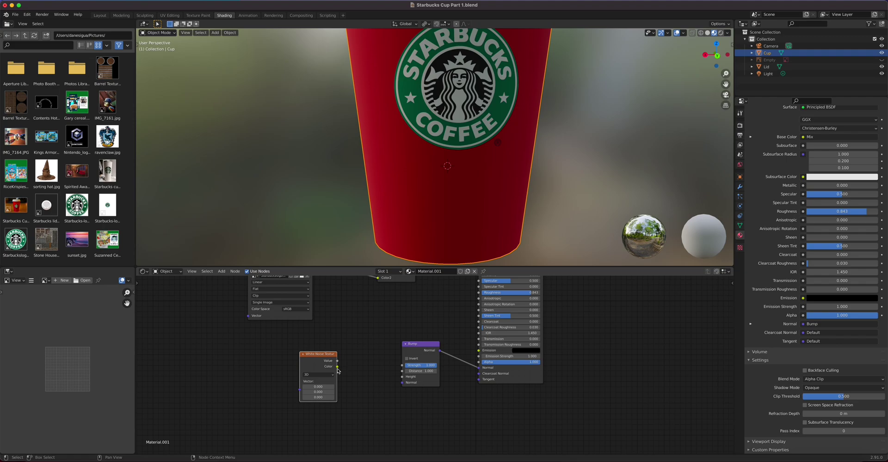
left_click_drag(338, 367, 402, 377)
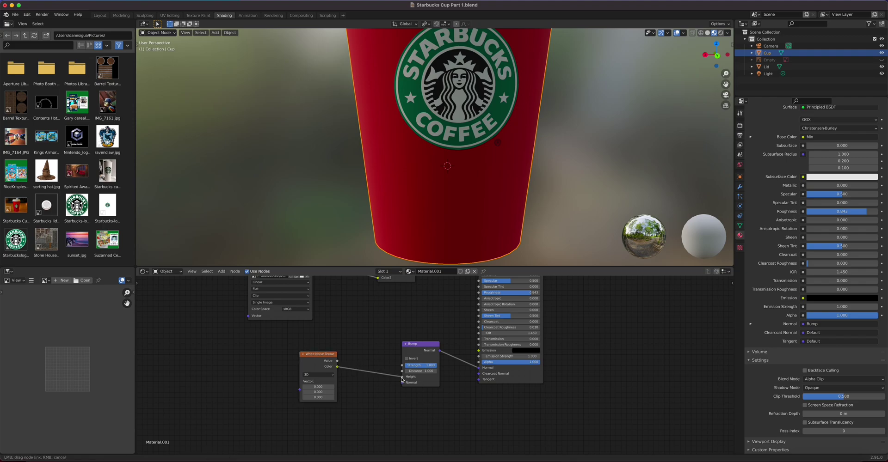
middle_click_drag(444, 220, 417, 183)
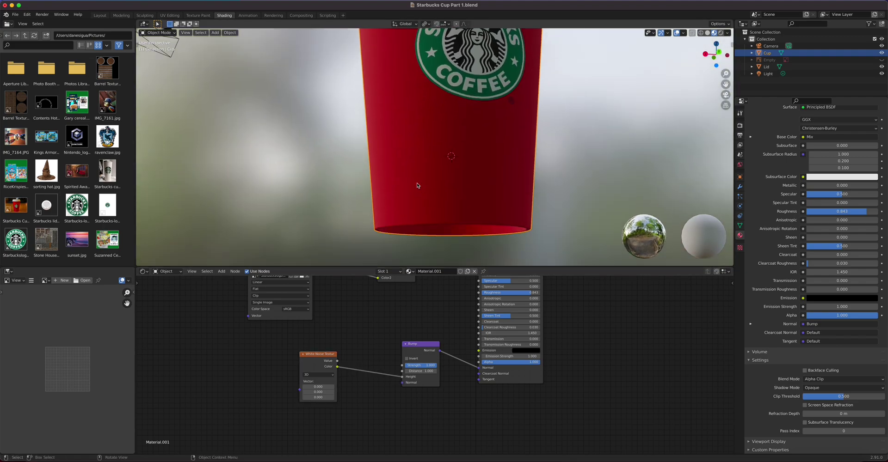
scroll(417, 182, "up", 5)
scroll(417, 193, "down", 2)
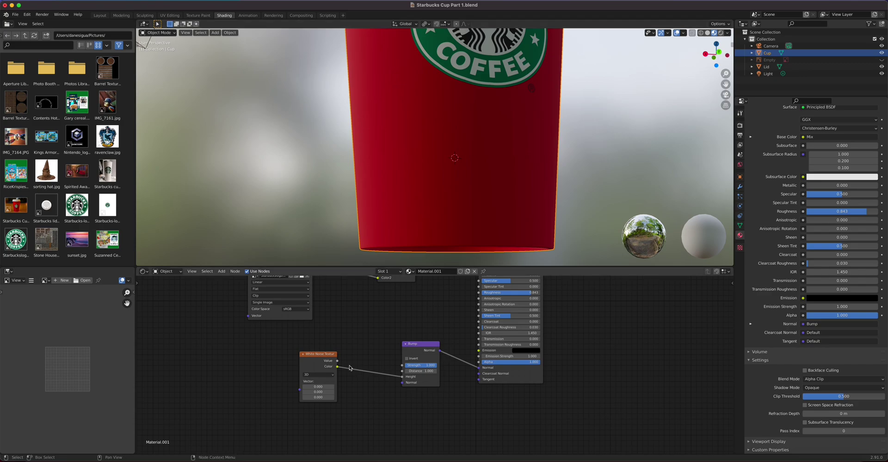
Delete the White Noise Texture node from the cup material.
mouse_move(319, 386)
left_mouse_down()
mouse_move(340, 387)
mouse_move(318, 387)
left_mouse_up()
left_click_drag(325, 354, 302, 338)
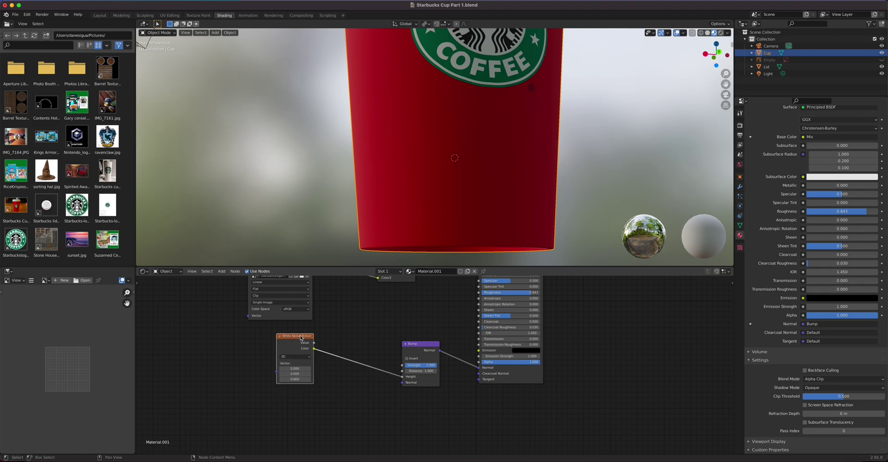
key("x")
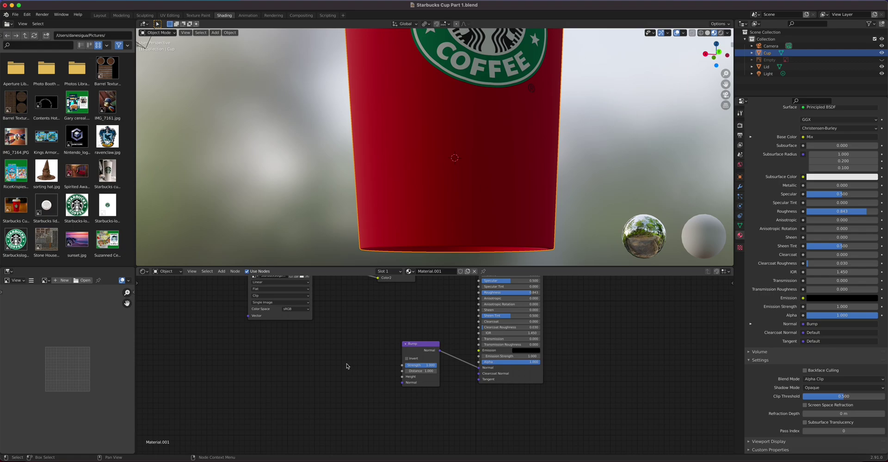
Add a Noise Texture node and link its Color output to the Bump node's Height input.
key("shift+a")
mouse_move(348, 365)
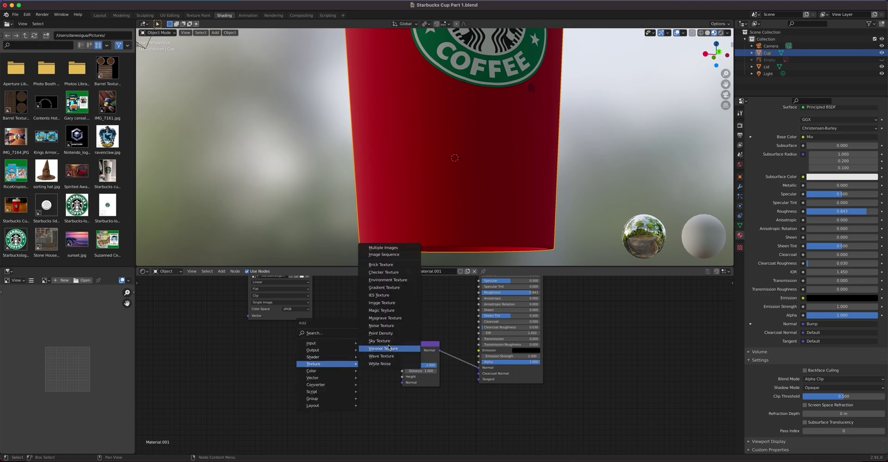
left_click(383, 326)
left_click(306, 356)
left_click_drag(344, 369, 401, 379)
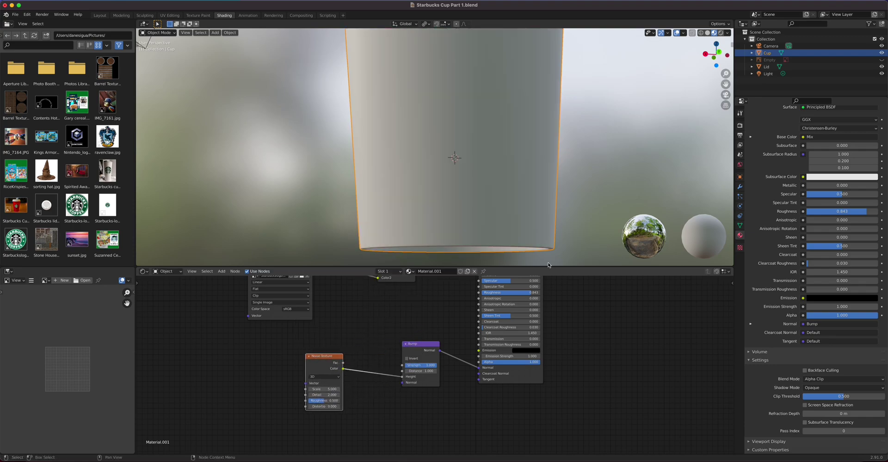
scroll(431, 203, "down", 2)
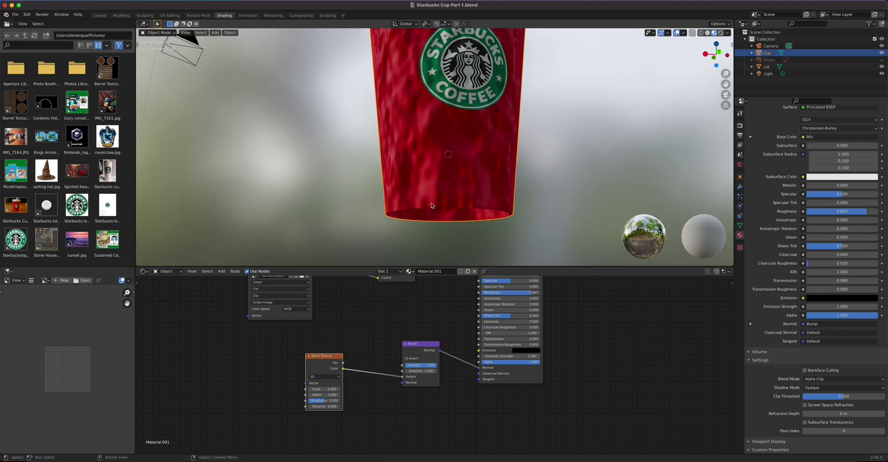
mouse_move(440, 165)
middle_mouse_down()
mouse_move(467, 172)
mouse_move(441, 187)
mouse_move(458, 182)
mouse_move(451, 190)
mouse_move(453, 176)
mouse_move(427, 176)
mouse_move(444, 172)
middle_mouse_up()
scroll(449, 172, "up", 1)
middle_click_drag(438, 170, 438, 173)
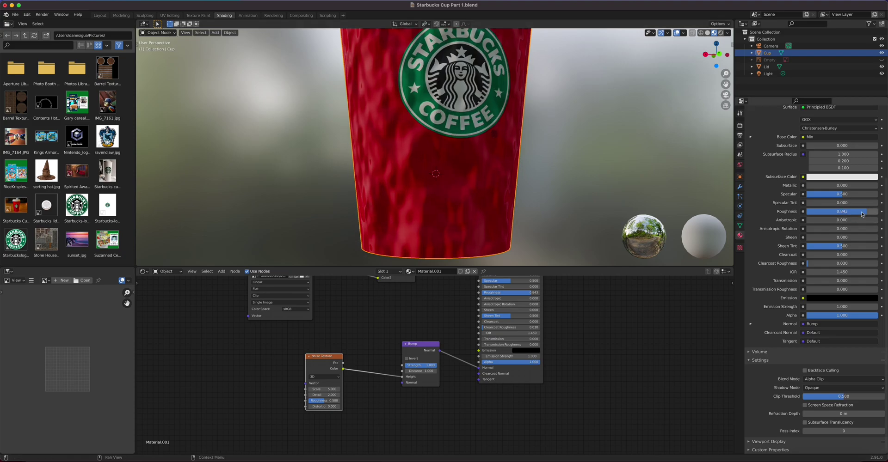
Set the cup material's Roughness to 0.925 and the Noise Texture's Scale to 262.6.
left_click_drag(865, 212, 872, 213)
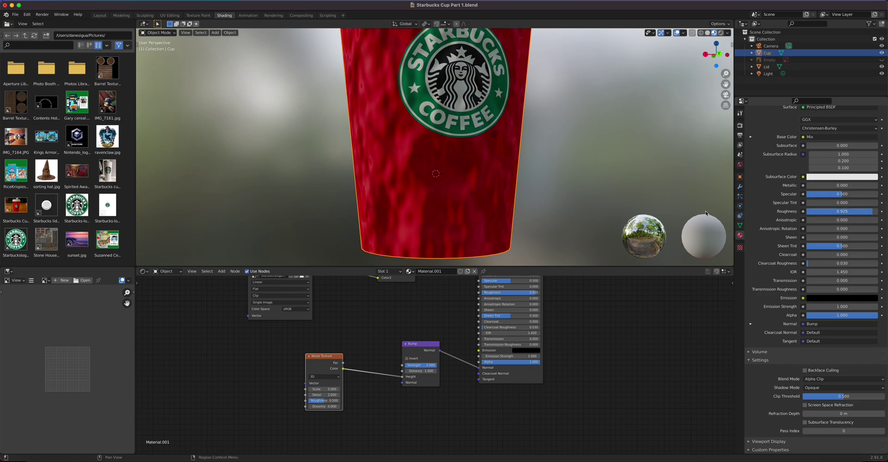
scroll(358, 356, "up", 3)
scroll(371, 339, "left", 3)
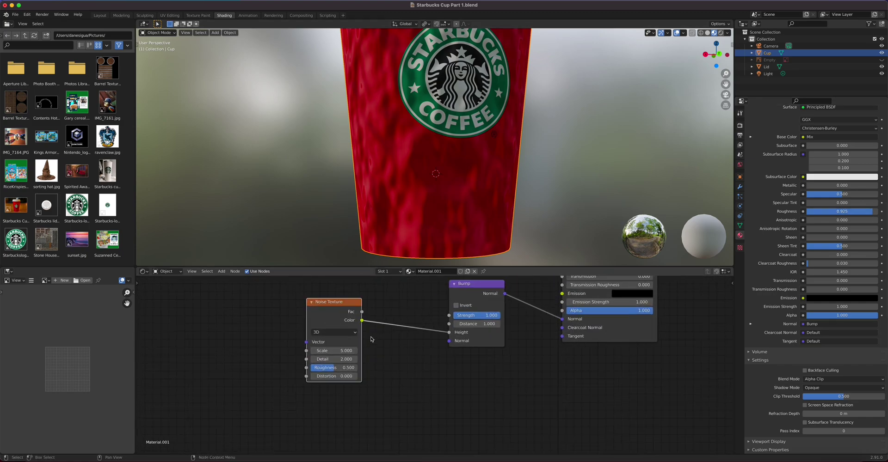
scroll(374, 339, "up", 5)
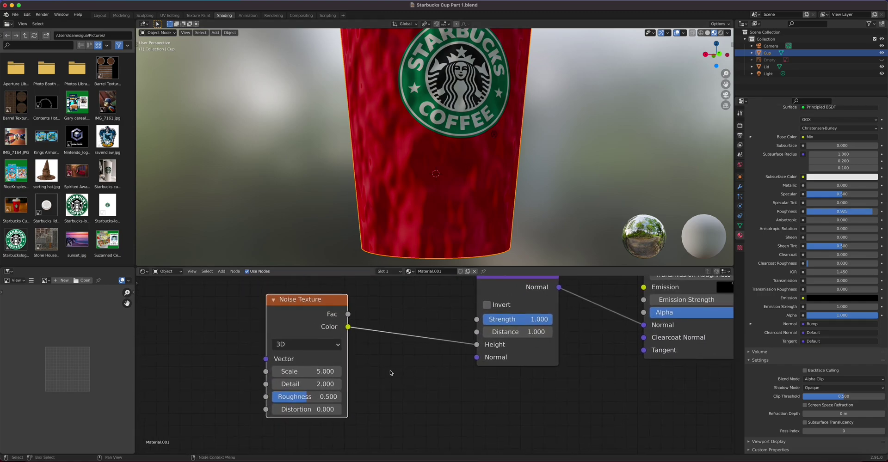
left_click_drag(289, 372, 477, 372)
scroll(426, 174, "up", 2)
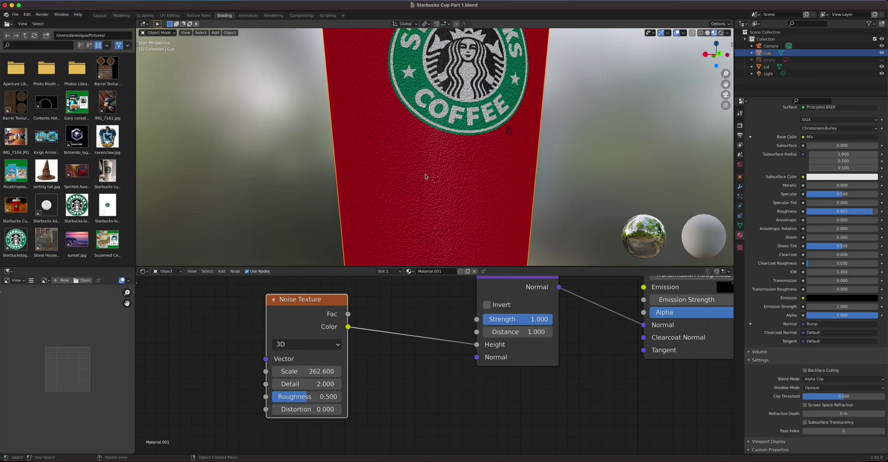
scroll(426, 174, "down", 5)
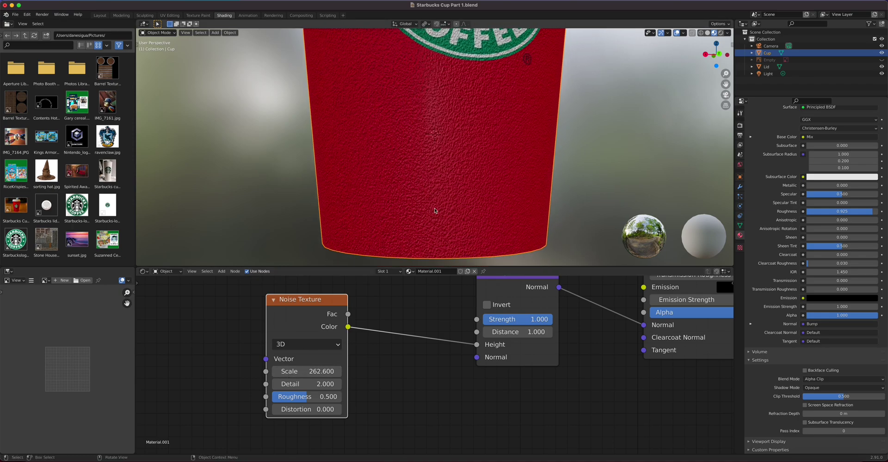
Reduce the Bump node's Strength to 0.125 and check the texture on the cup up close.
left_click_drag(539, 325, 499, 325)
scroll(417, 155, "down", 2)
scroll(415, 151, "up", 2)
scroll(416, 148, "up", 3)
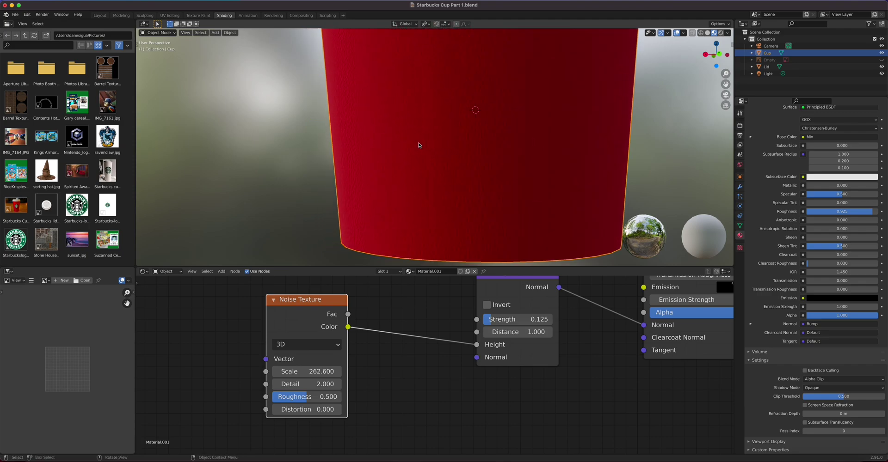
scroll(418, 146, "down", 2)
Try a Detail of 16 on the Noise Texture and reset it to 2.
left_click_drag(306, 384, 338, 384)
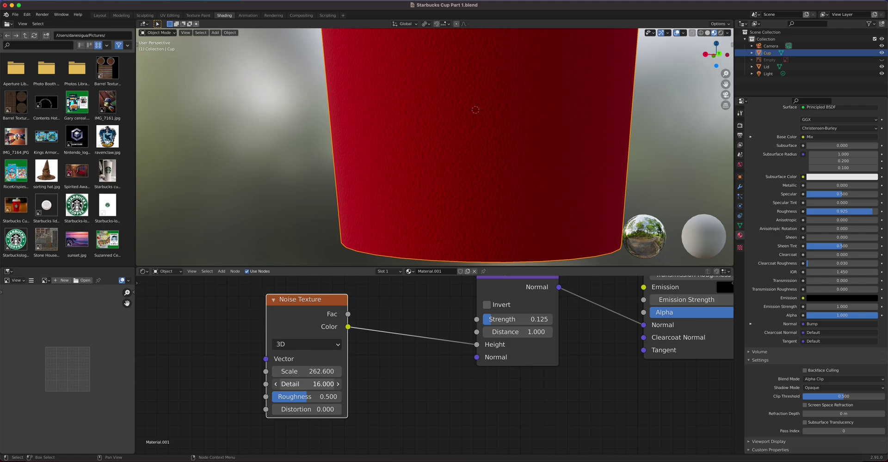
left_click(306, 385)
type("2")
key("Return")
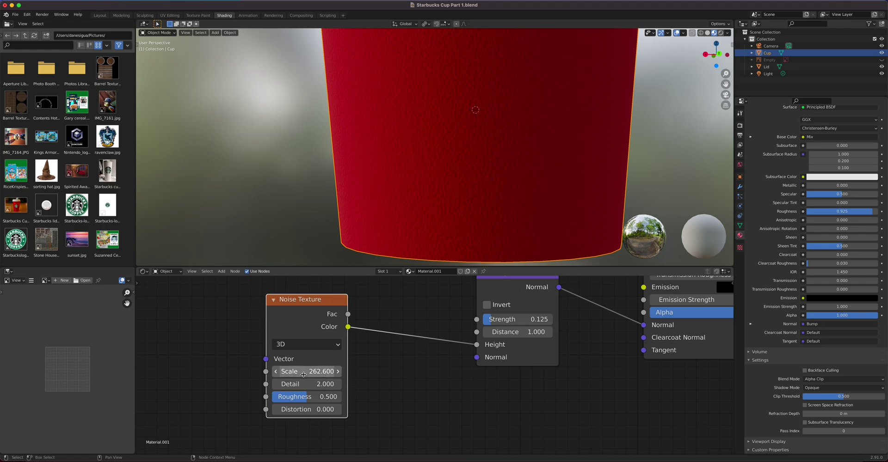
Set the Noise Texture's Scale to 405.4 and its Detail to 16.
left_click_drag(303, 375, 319, 375)
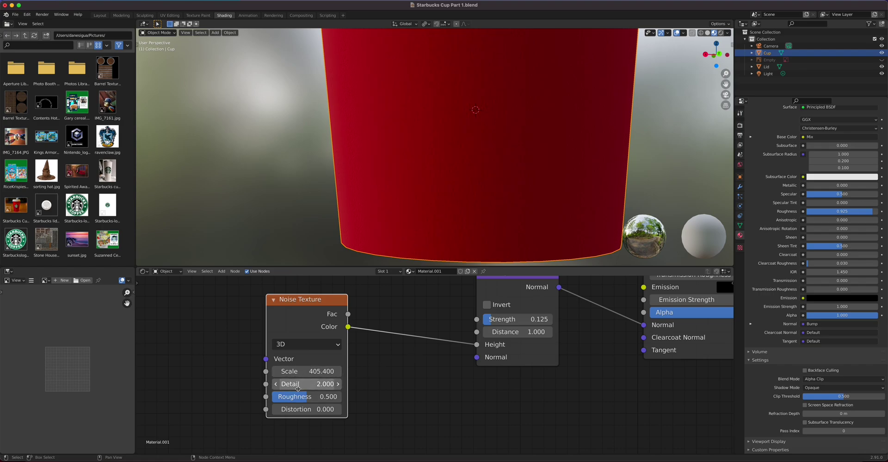
left_click_drag(317, 387, 344, 387)
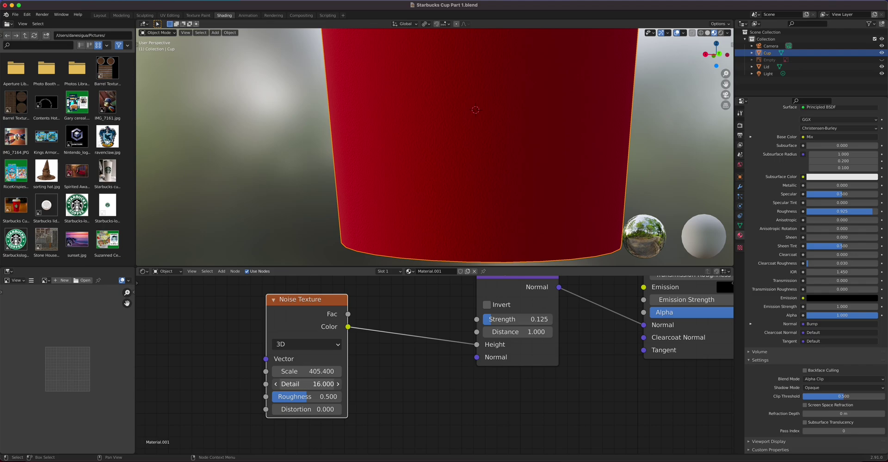
scroll(426, 185, "down", 5)
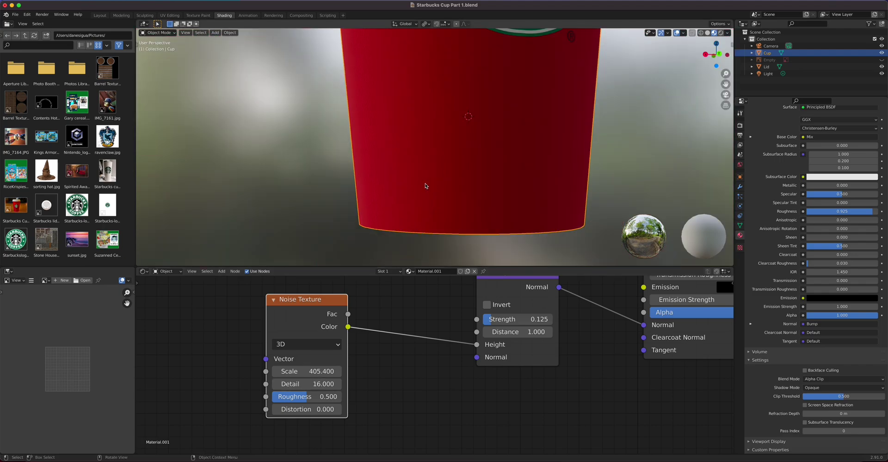
Fine-tune the Bump node's Strength to 0.060 while judging the grain on the logo and cup.
scroll(455, 104, "up", 4, "shift")
scroll(451, 126, "up", 8)
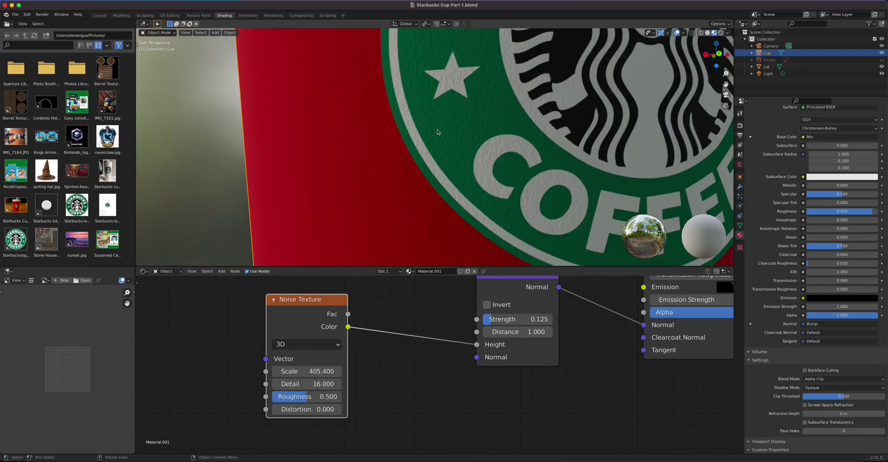
scroll(423, 132, "up", 5, "shift")
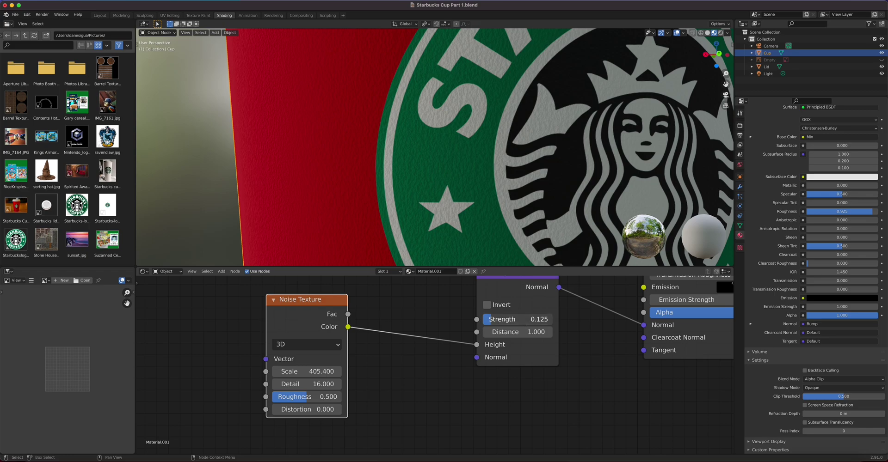
left_click_drag(513, 319, 491, 325)
left_click_drag(524, 322, 523, 322)
left_click_drag(485, 319, 521, 321)
left_click_drag(484, 319, 485, 319)
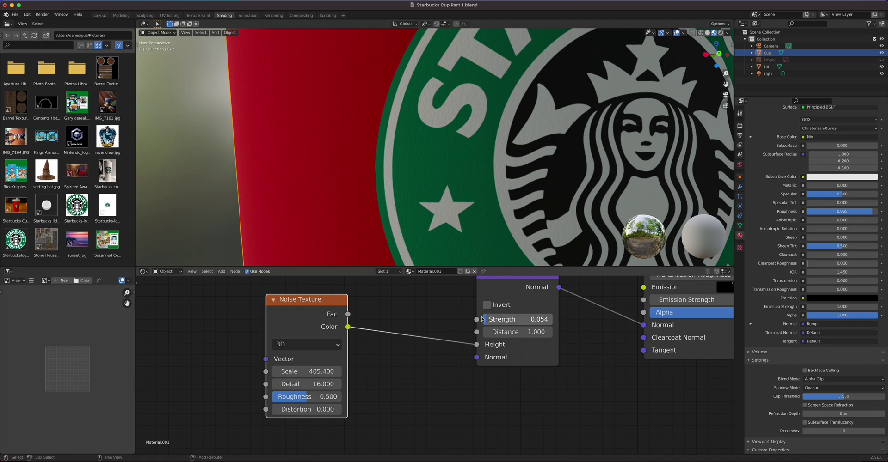
scroll(420, 204, "down", 6)
scroll(420, 203, "up", 2)
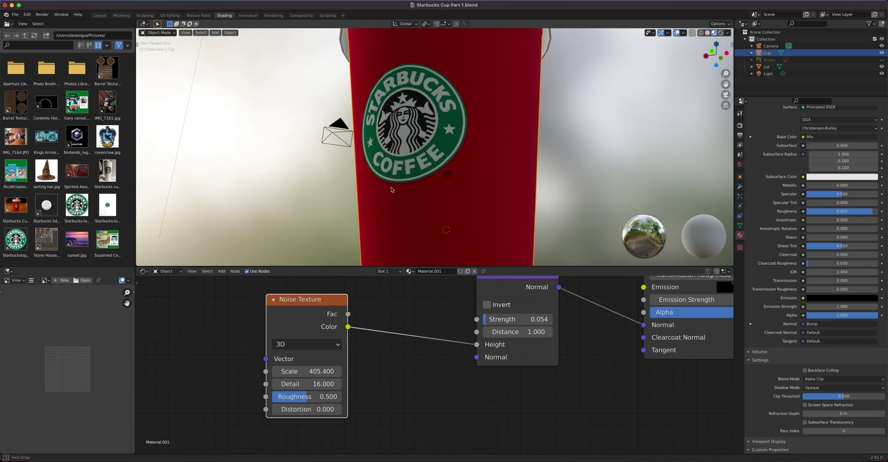
scroll(484, 314, "up", 2)
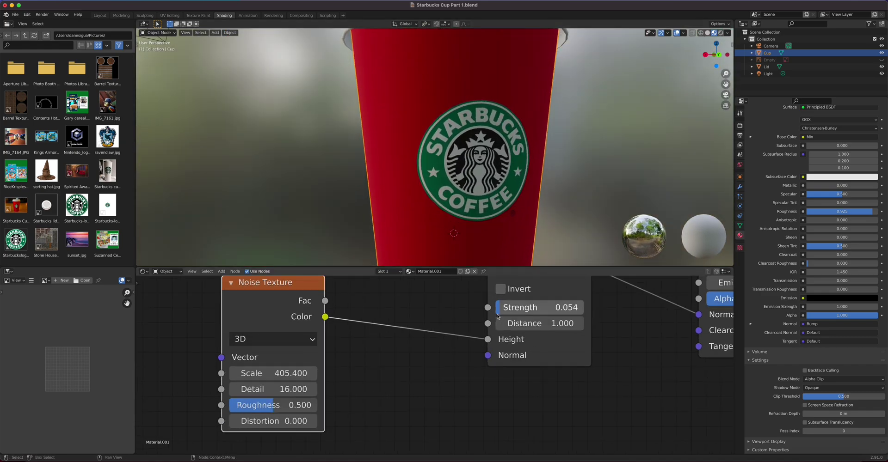
left_click_drag(548, 303, 553, 302)
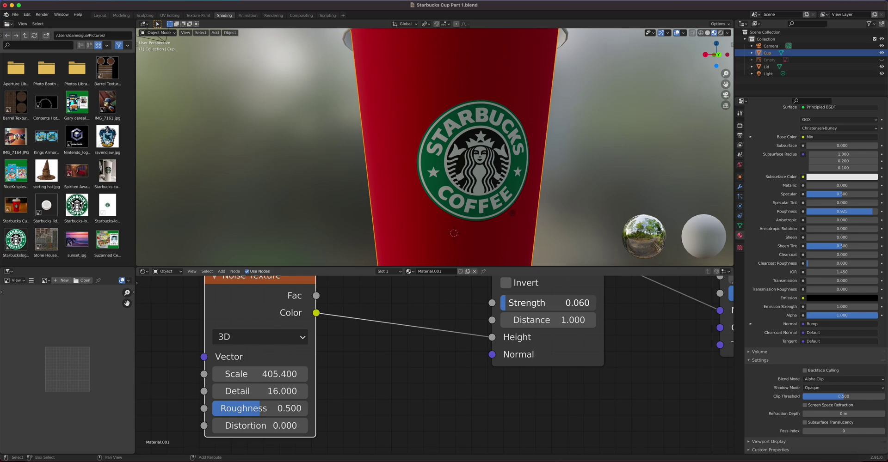
Inspect the cup's surface up close and as a whole, with everything deselected.
scroll(486, 203, "down", 4)
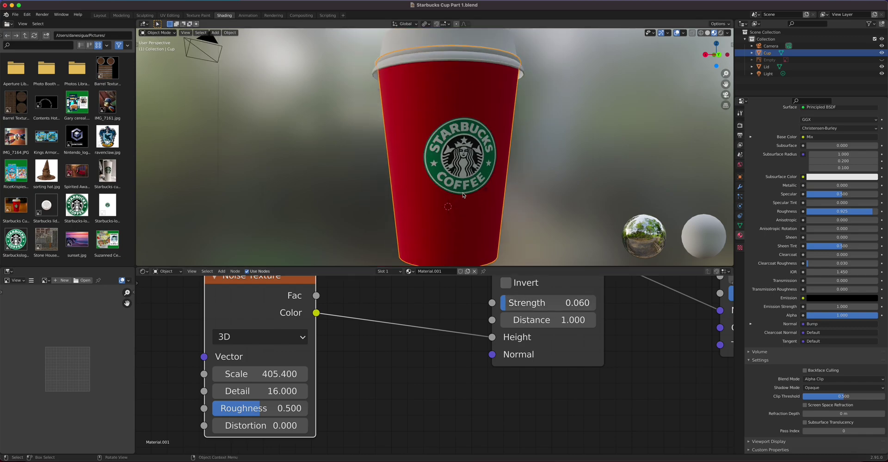
scroll(460, 193, "up", 6)
scroll(459, 193, "up", 2)
mouse_move(452, 188)
middle_mouse_down()
mouse_move(467, 213)
mouse_move(442, 189)
middle_mouse_up()
scroll(441, 189, "down", 8)
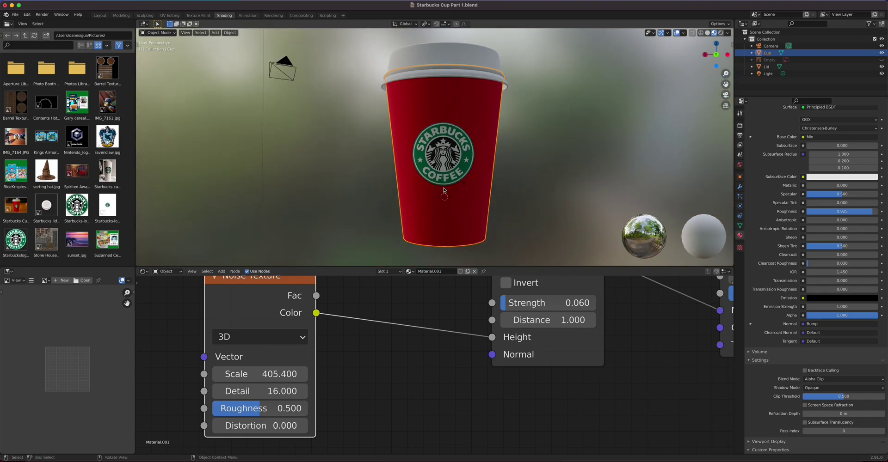
key("alt+a")
middle_click_drag(458, 193, 422, 183)
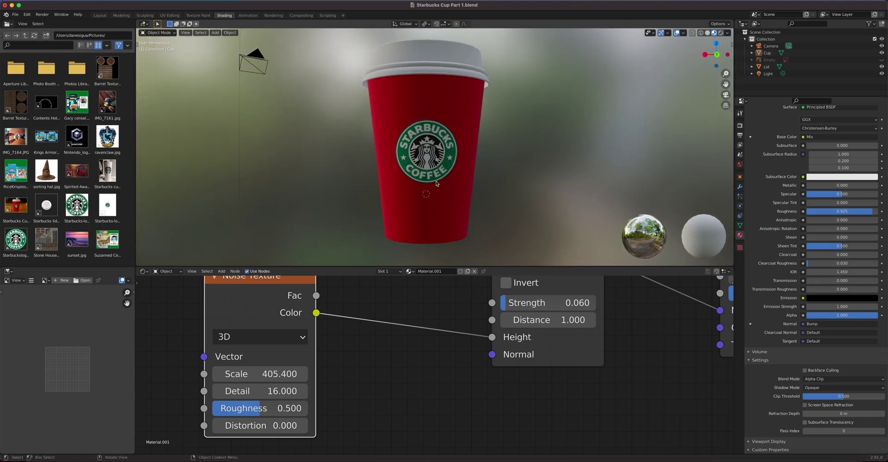